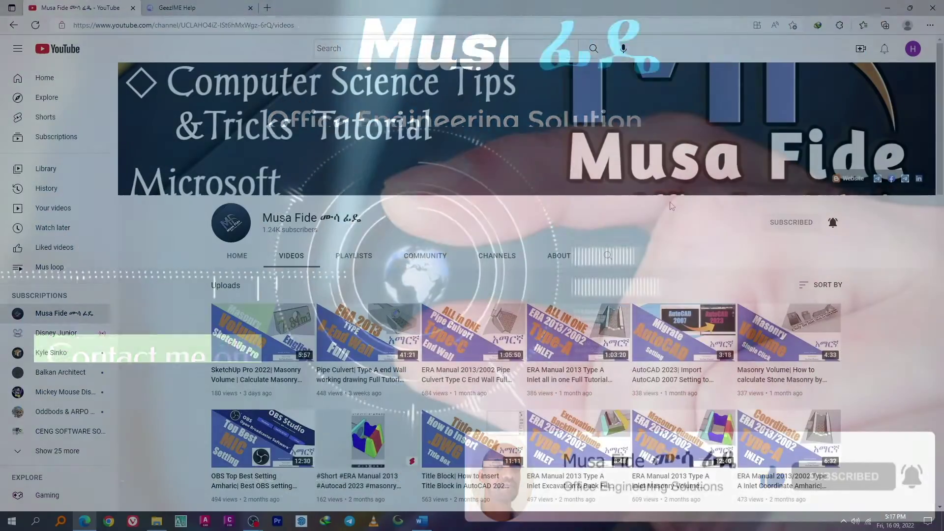
scroll(387, 271, down, 3)
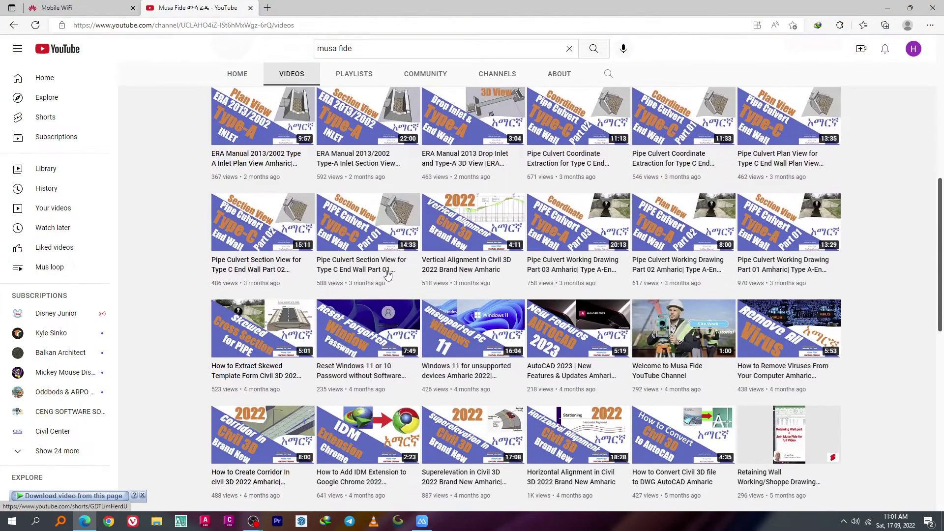
scroll(386, 272, down, 2)
scroll(387, 273, down, 2)
scroll(387, 272, down, 2)
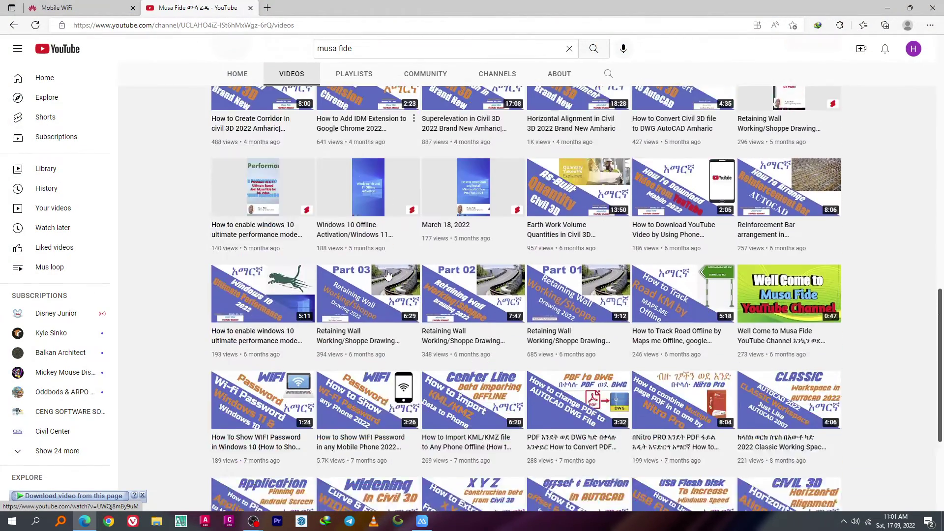
scroll(386, 272, down, 2)
scroll(387, 272, down, 1)
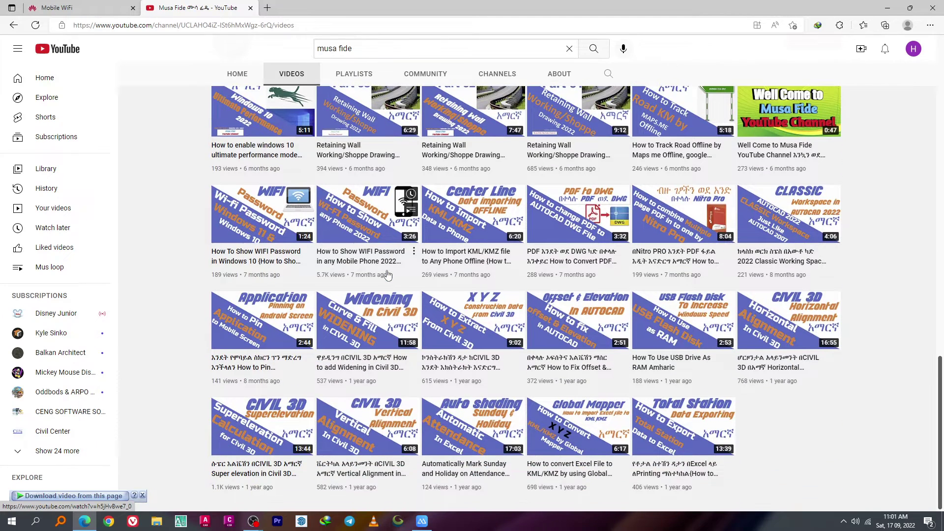
scroll(387, 275, up, 1)
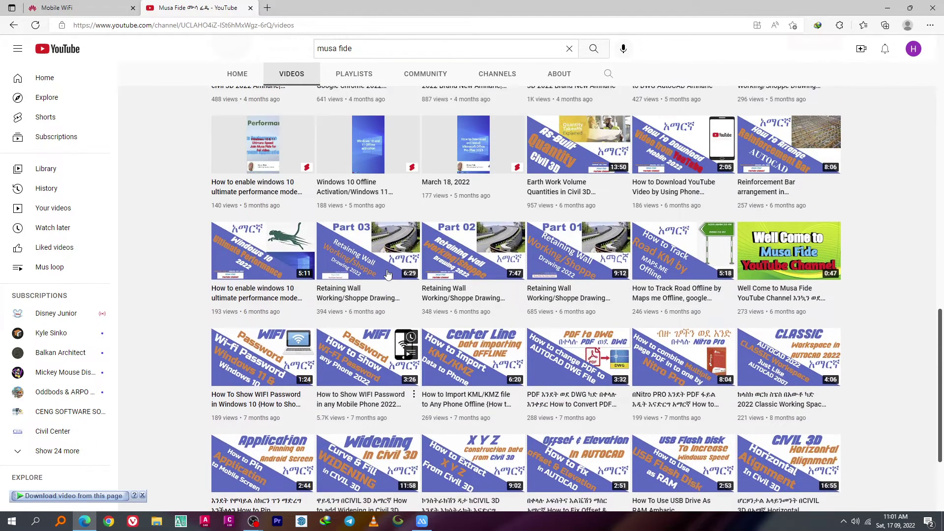
scroll(386, 274, up, 3)
scroll(386, 272, up, 1)
scroll(387, 272, up, 2)
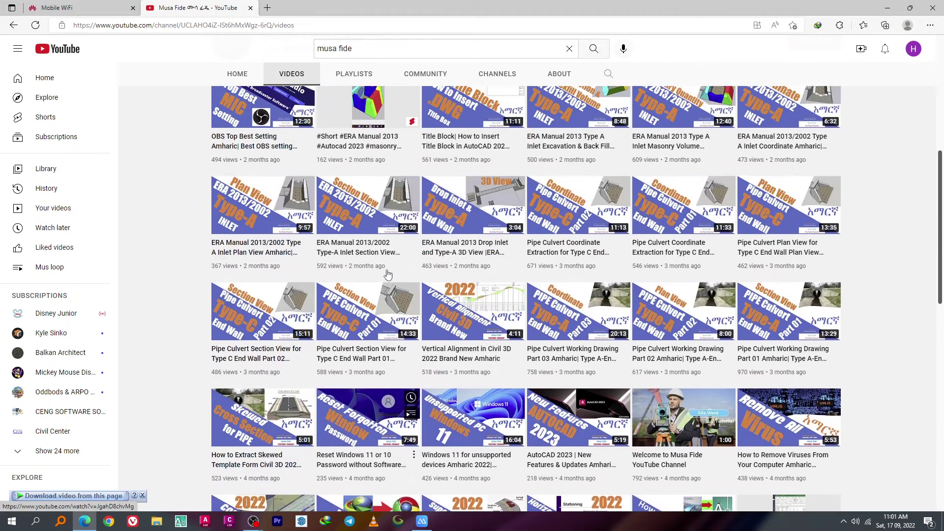
scroll(387, 272, up, 1)
scroll(387, 272, up, 1)
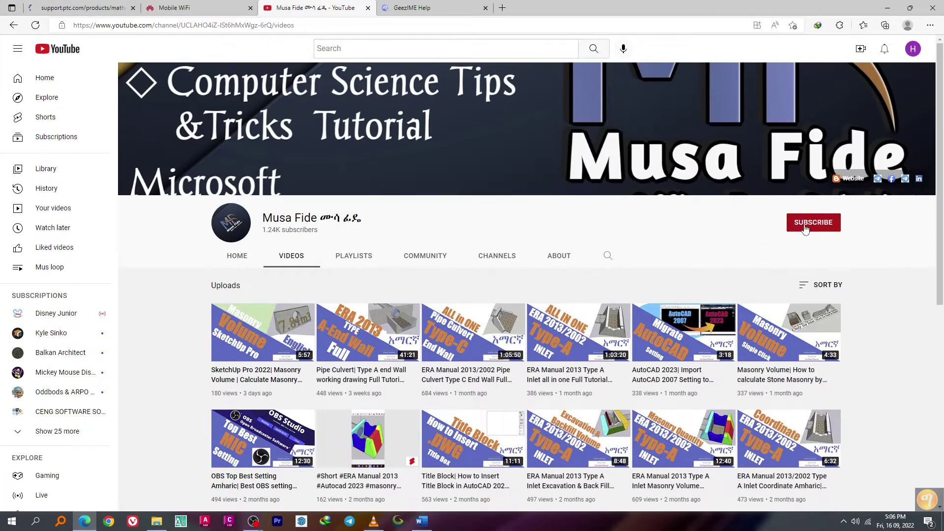
Subscribe to the Musa Fide channel and turn on notifications for its new uploads
click(776, 229)
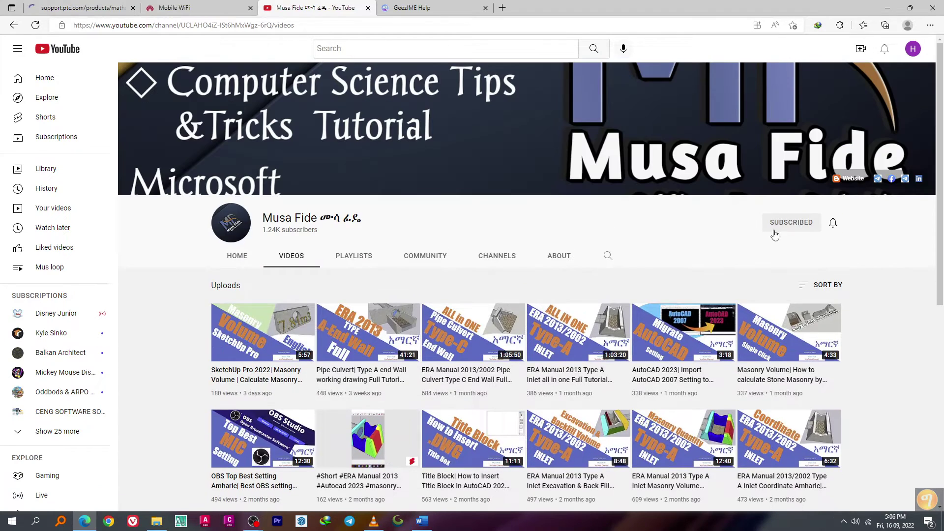
click(833, 223)
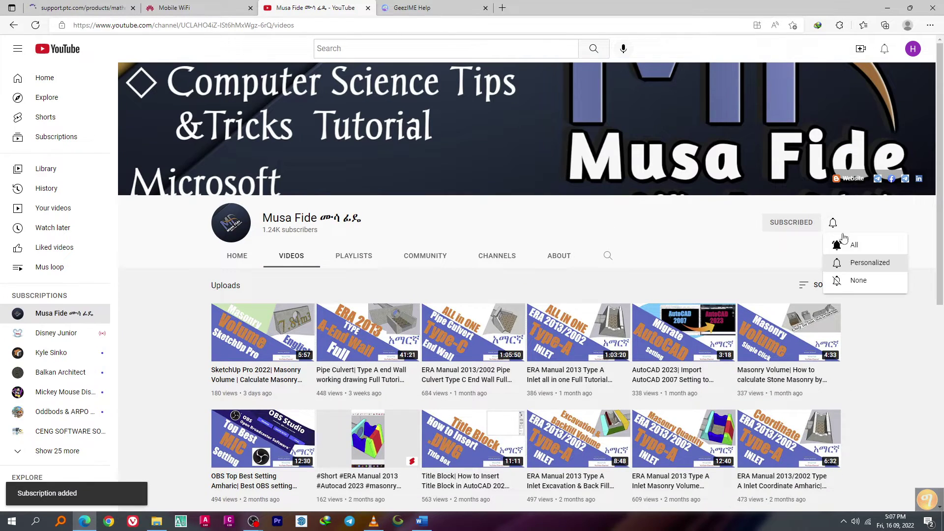
click(877, 251)
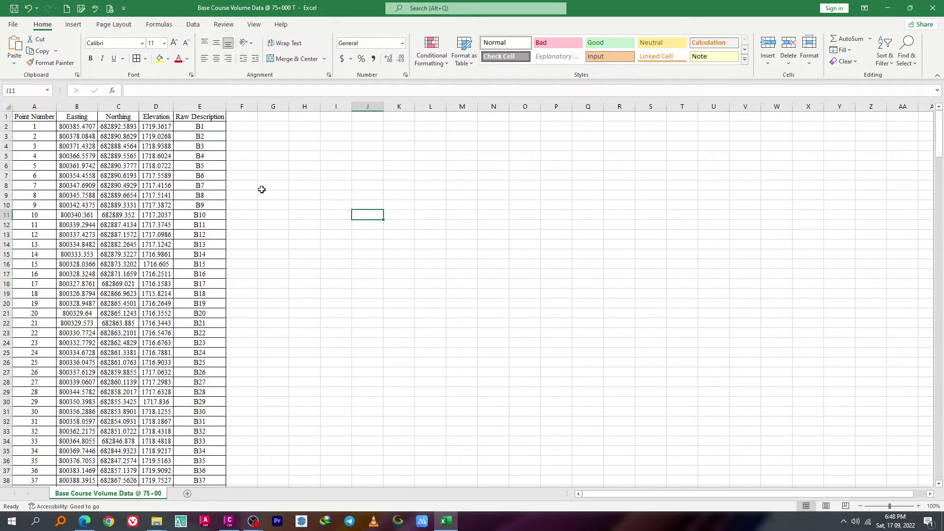
Review the Point Number, Easting, Northing, Elevation and Description columns, then minimize Excel
click(37, 122)
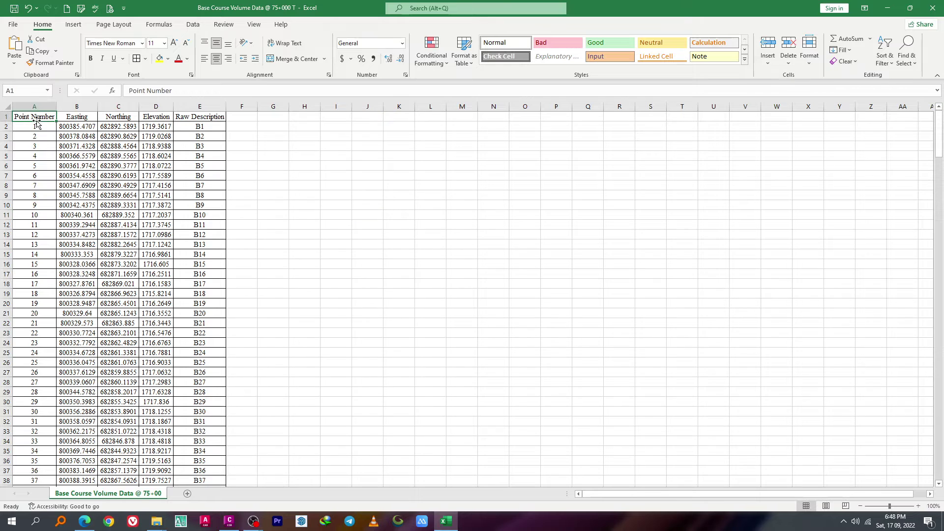
click(74, 120)
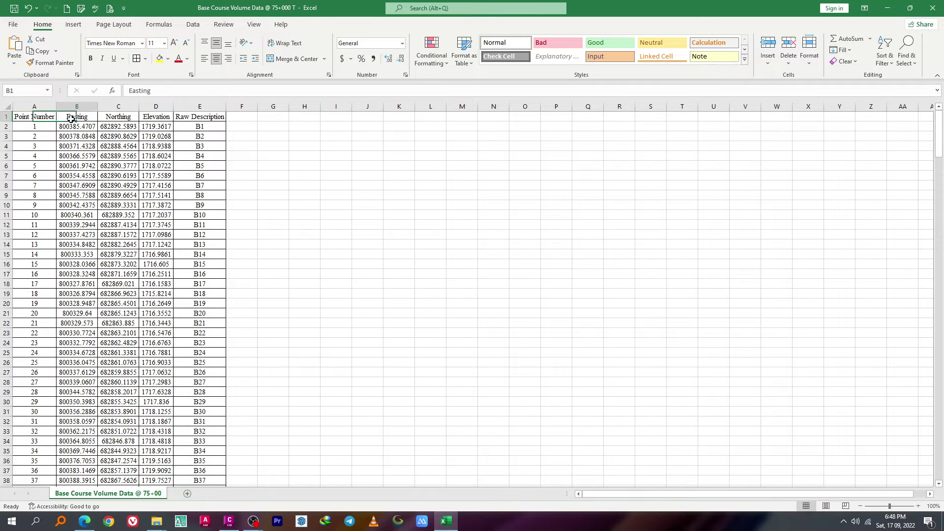
click(116, 120)
click(157, 118)
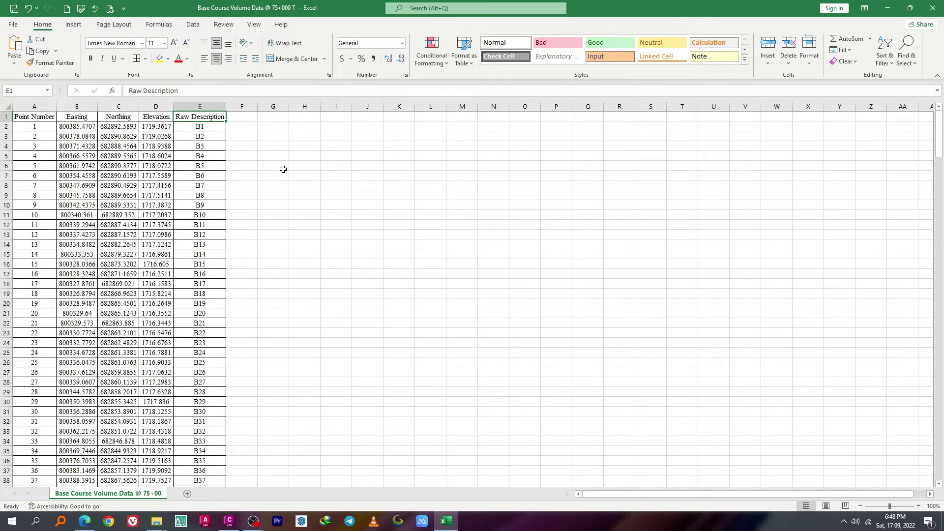
drag(30, 107, 201, 106)
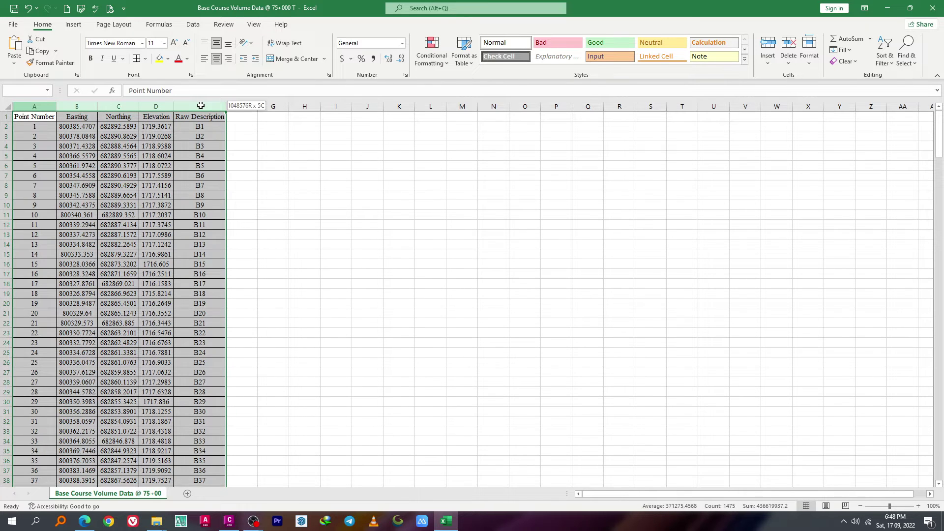
click(310, 177)
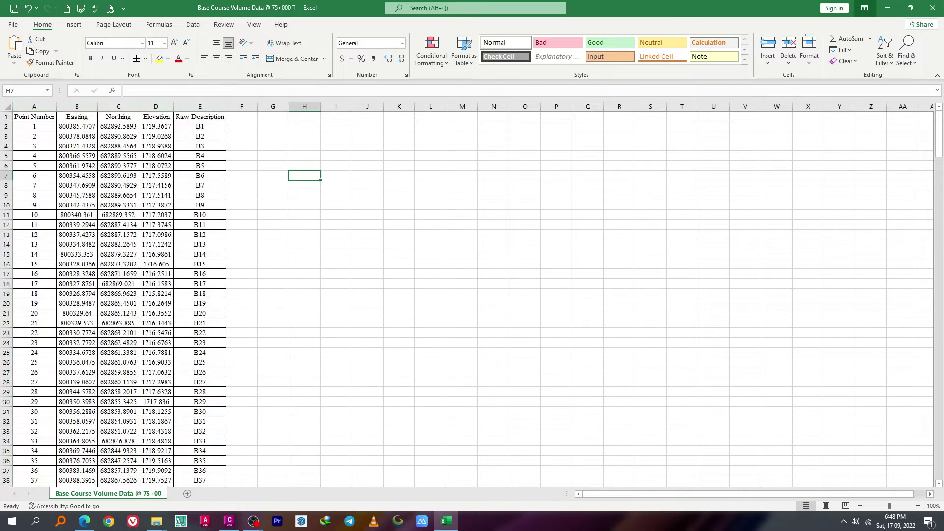
click(889, 7)
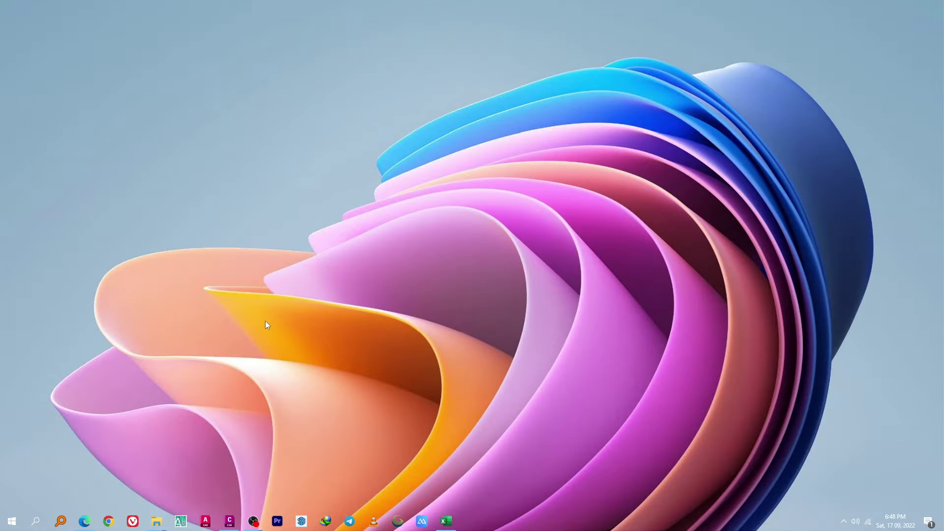
Open the Import Points dialog from the Points collection's Create menu
click(228, 521)
click(43, 152)
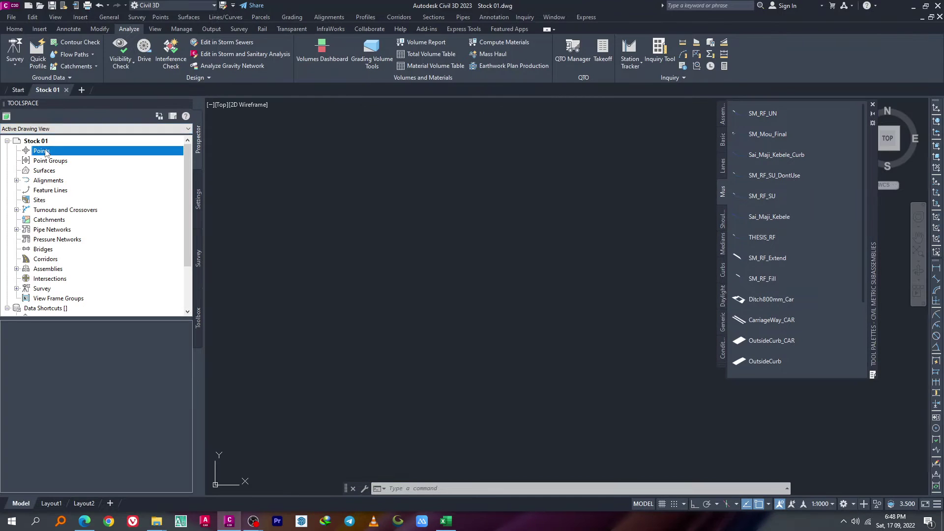
right_click(44, 152)
click(70, 157)
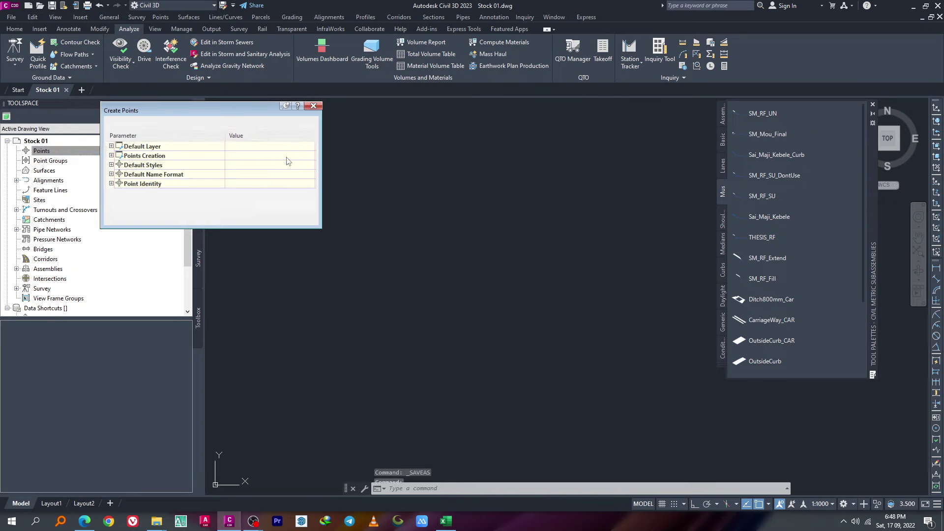
click(245, 122)
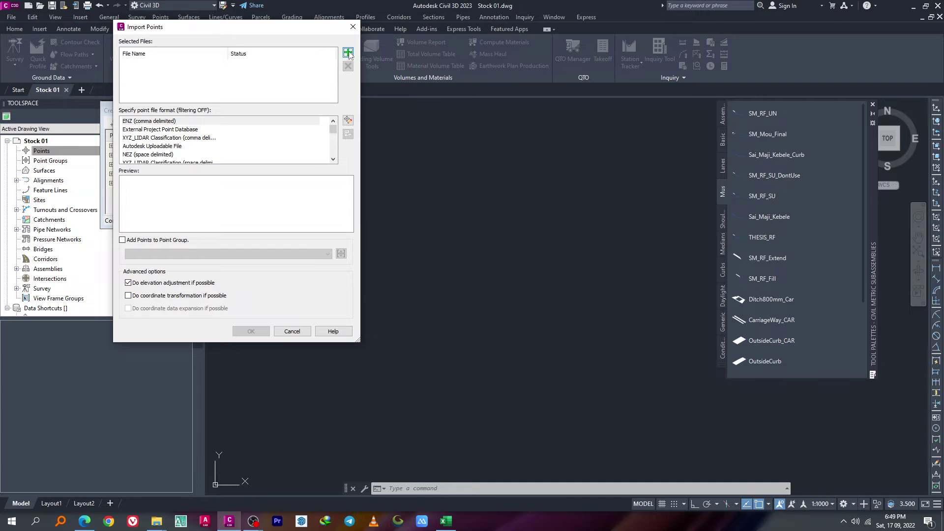
Select the Base Course Volume Data @ 75+000 T CSV as the import source file
click(348, 53)
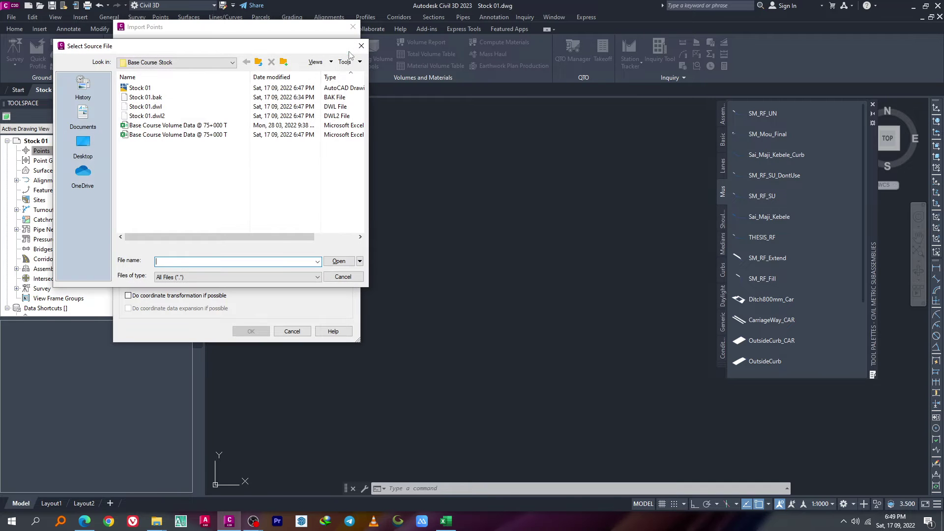
right_click(191, 171)
click(302, 224)
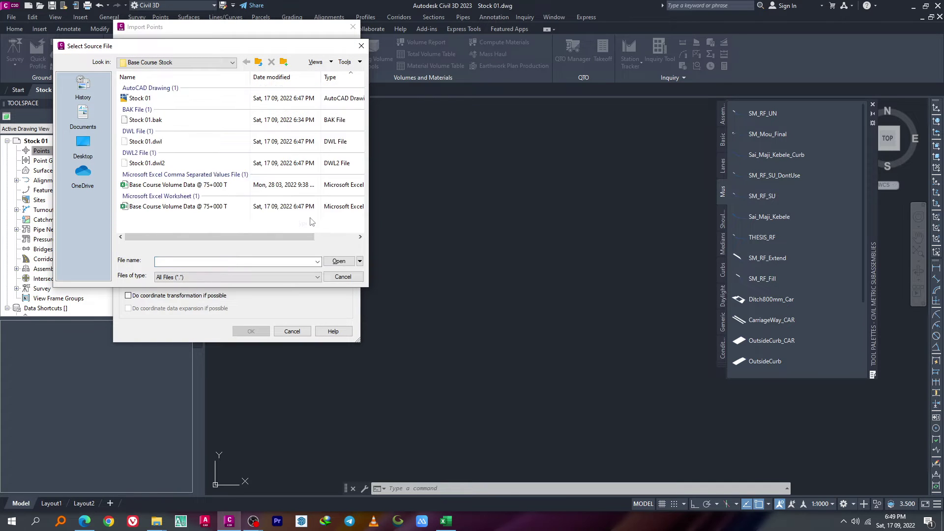
click(201, 190)
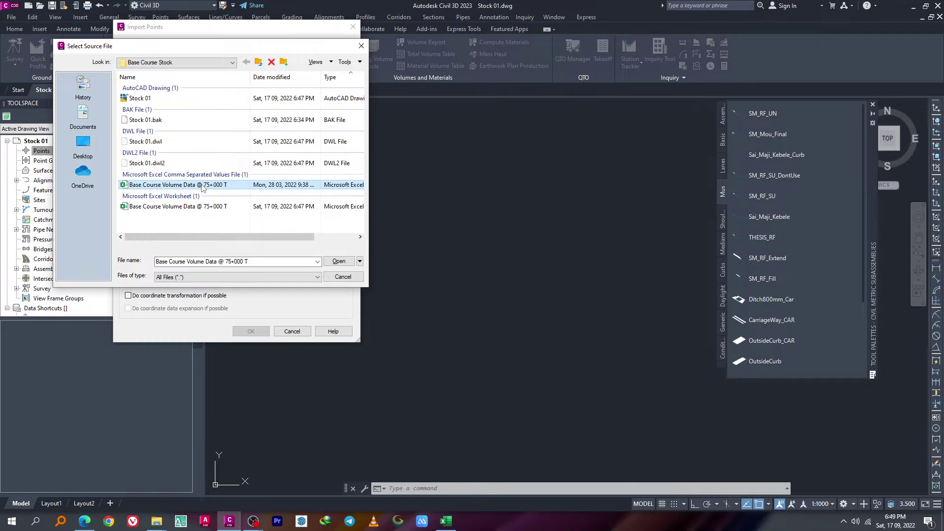
click(339, 261)
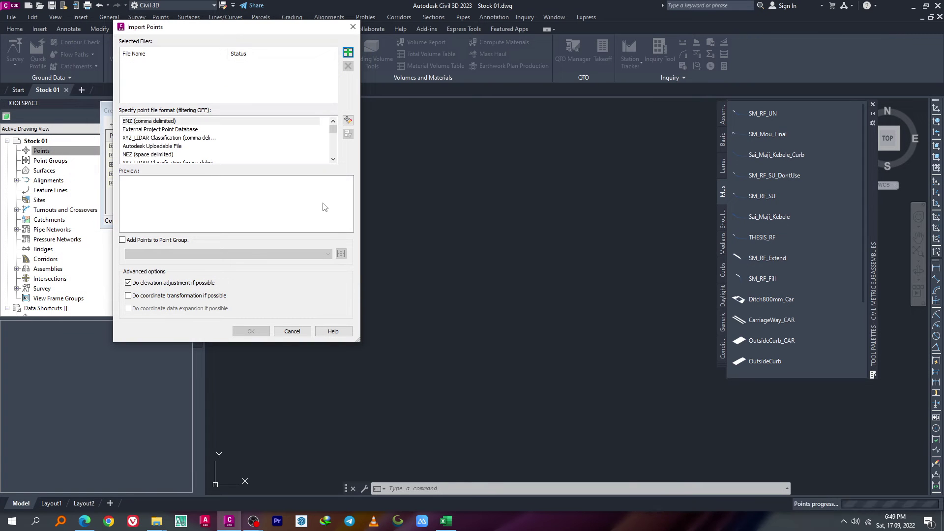
Import the CSV points in PENZD comma-delimited format into a new point group named Stock
click(160, 147)
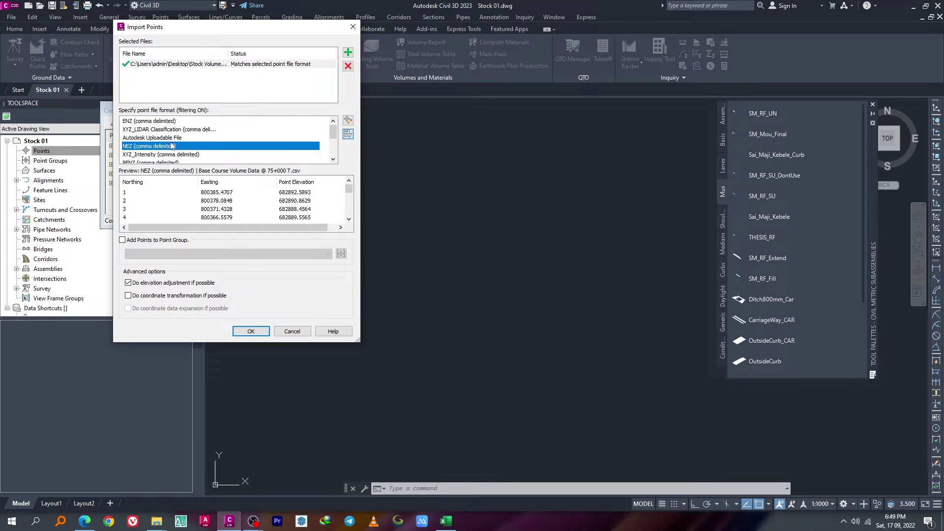
scroll(171, 146, down, 1)
click(169, 146)
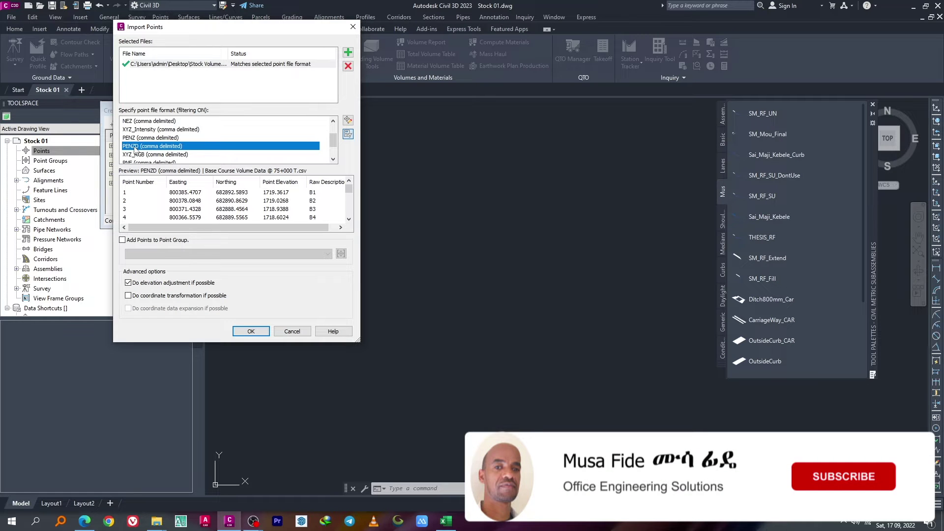
click(158, 228)
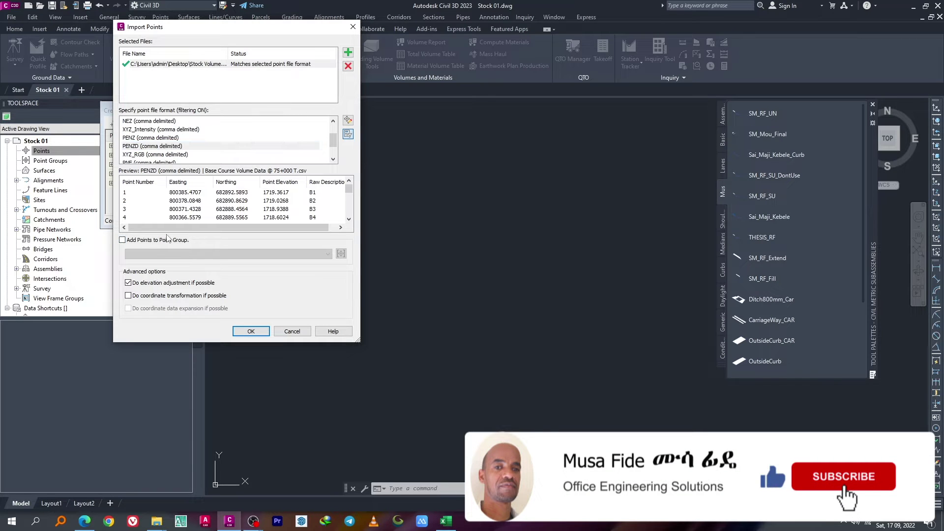
click(122, 240)
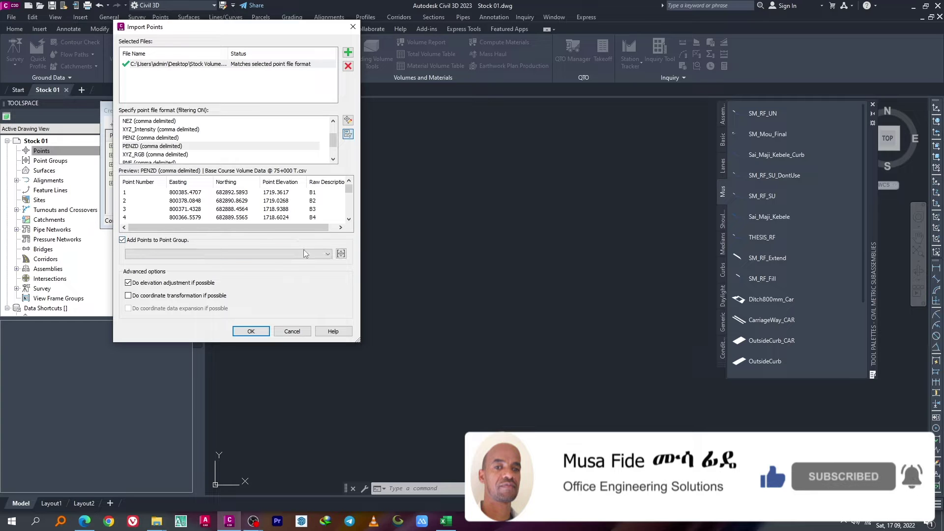
click(341, 253)
text(Stock)
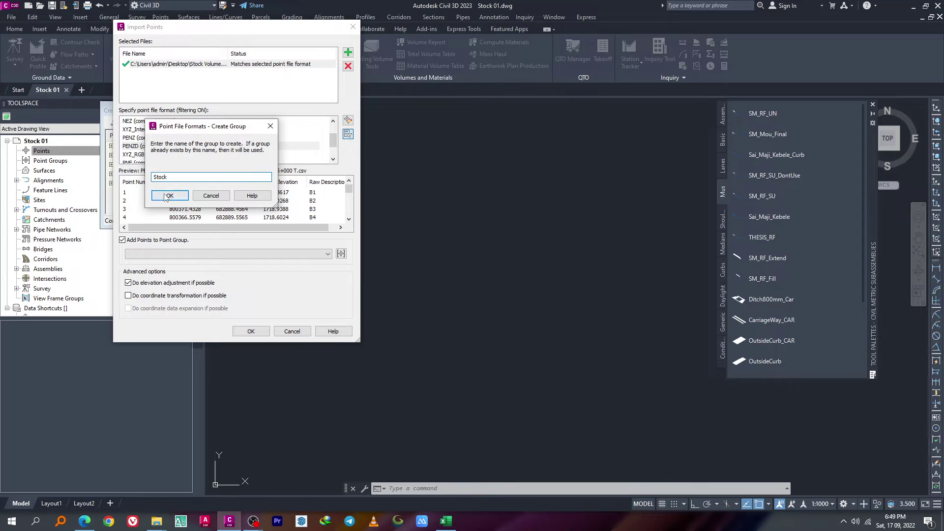
click(169, 195)
click(251, 331)
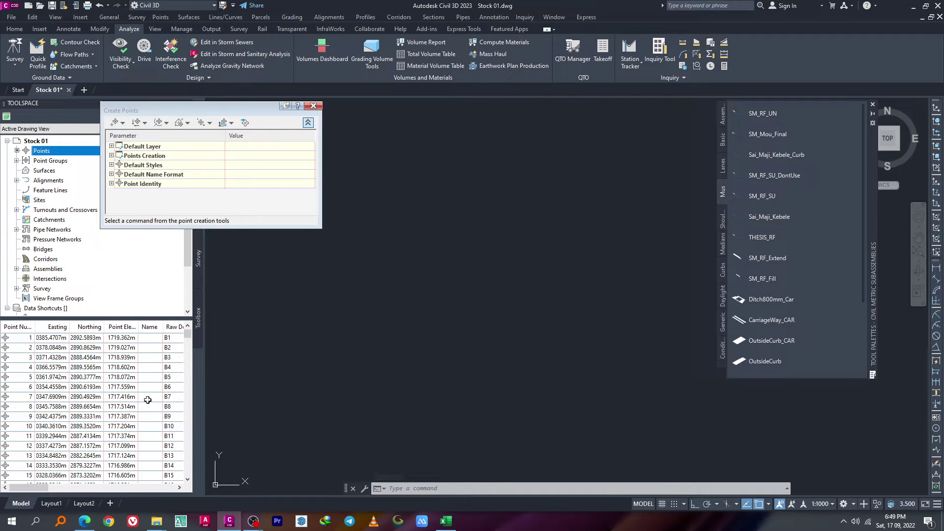
scroll(67, 361, down, 5)
scroll(96, 376, down, 6)
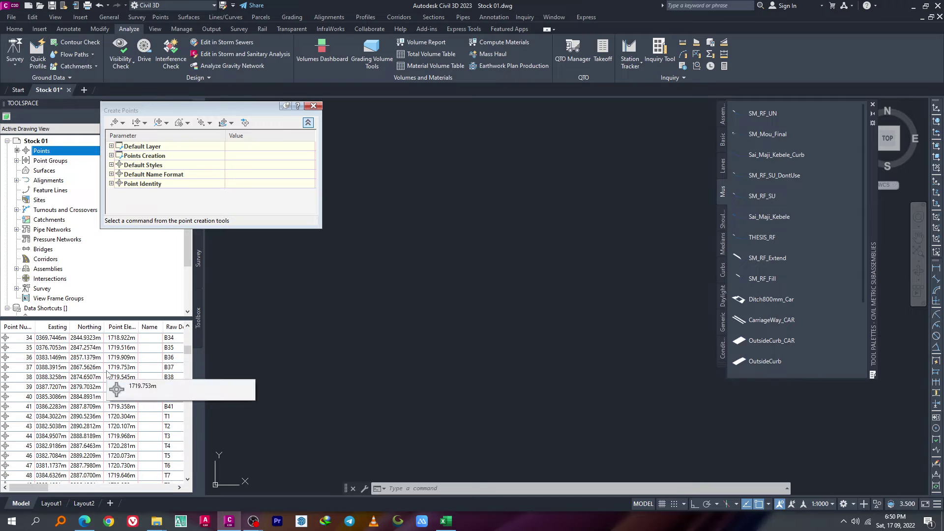
Close the Create Points toolbar and zoom to the extents of the stockpile points
click(312, 106)
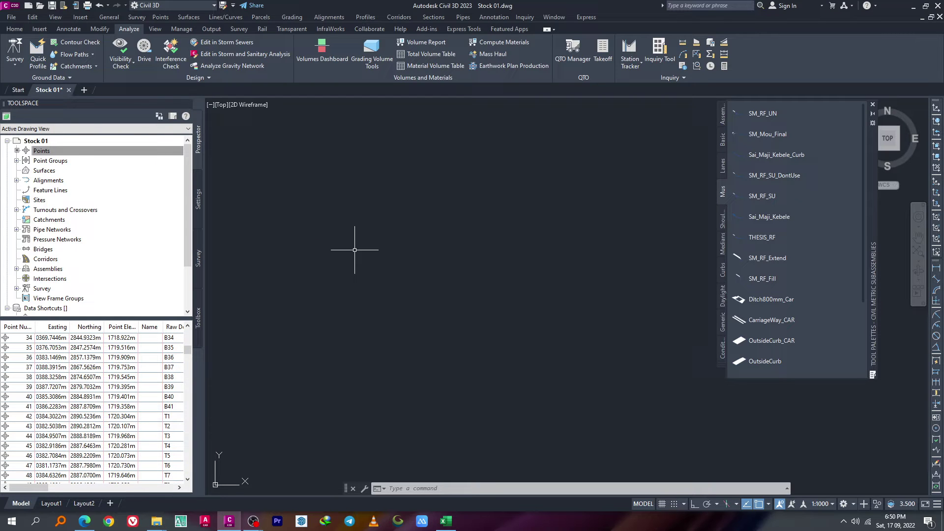
text(z)
key(Return)
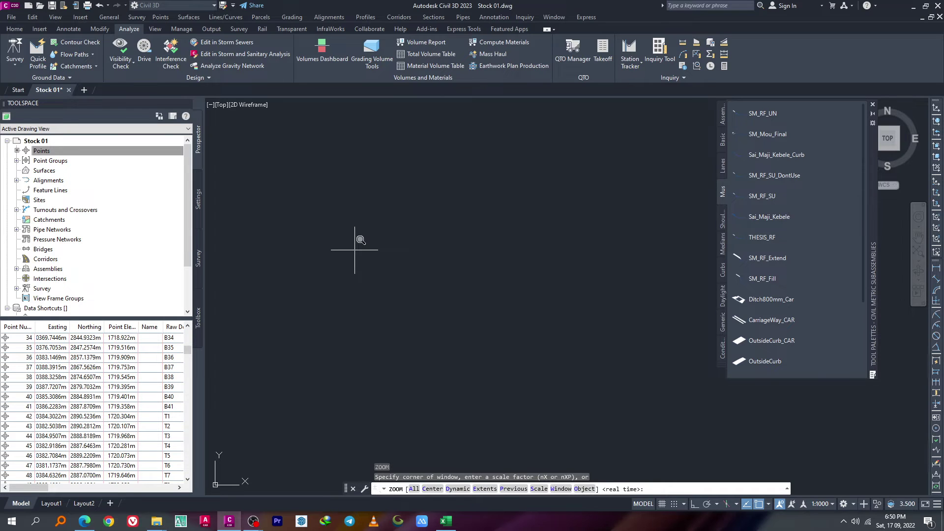
text(e)
key(Return)
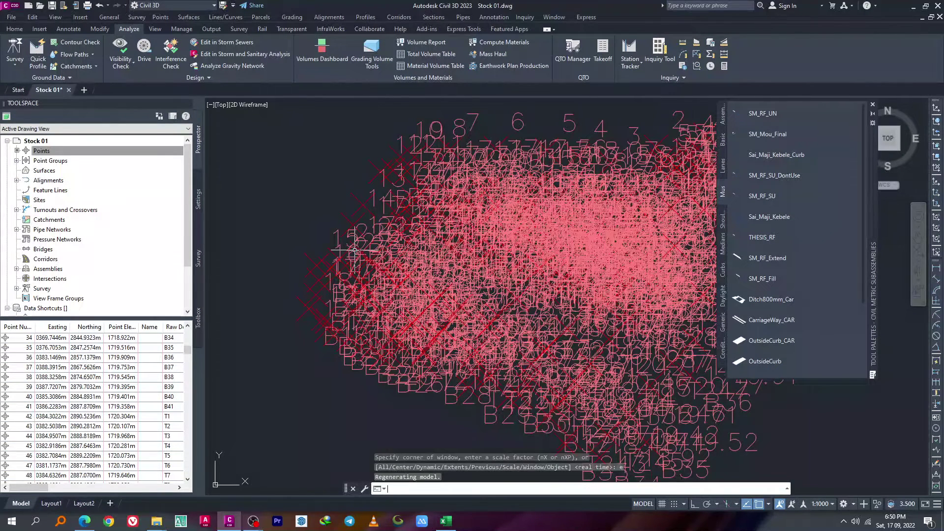
scroll(343, 210, down, 2)
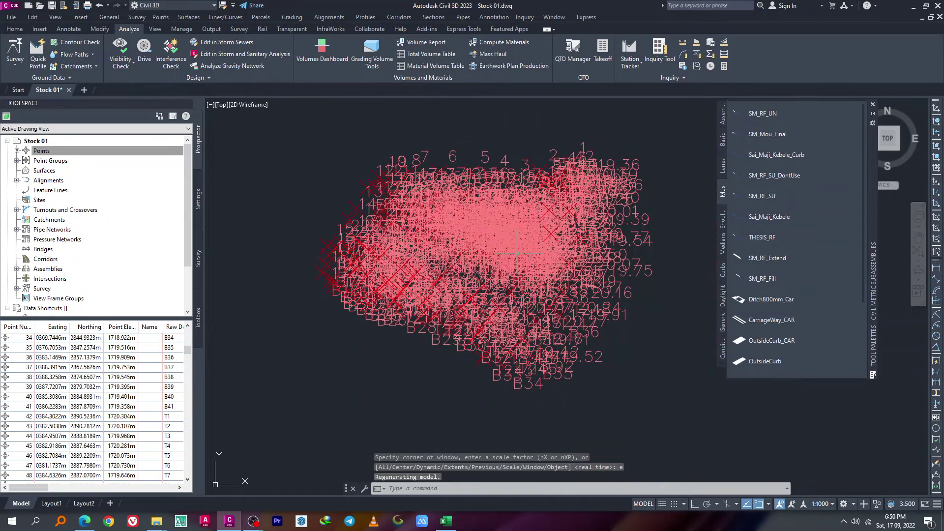
Set the annotation scale to 1:50
click(847, 412)
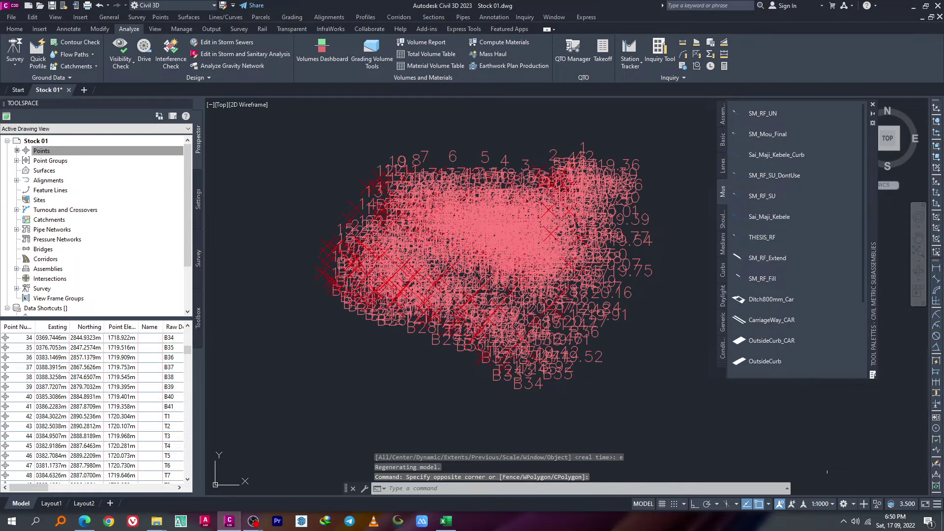
click(819, 503)
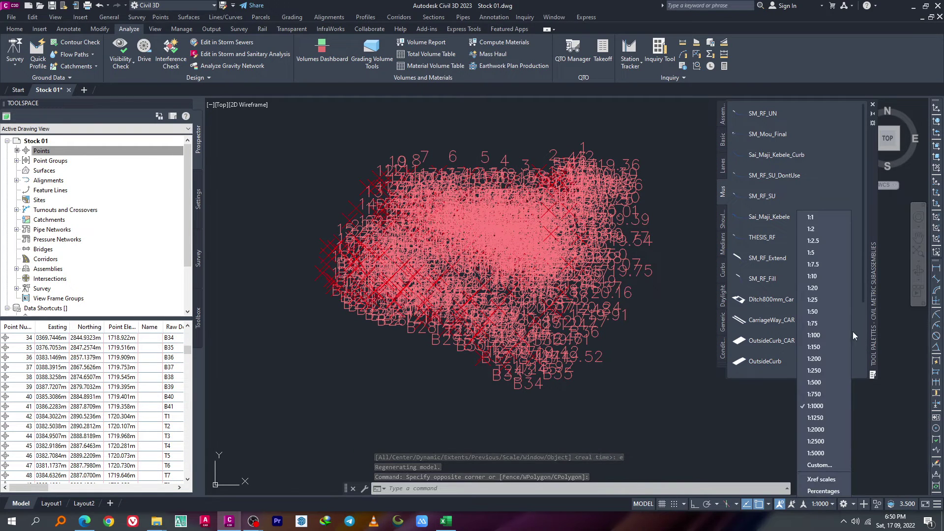
click(814, 312)
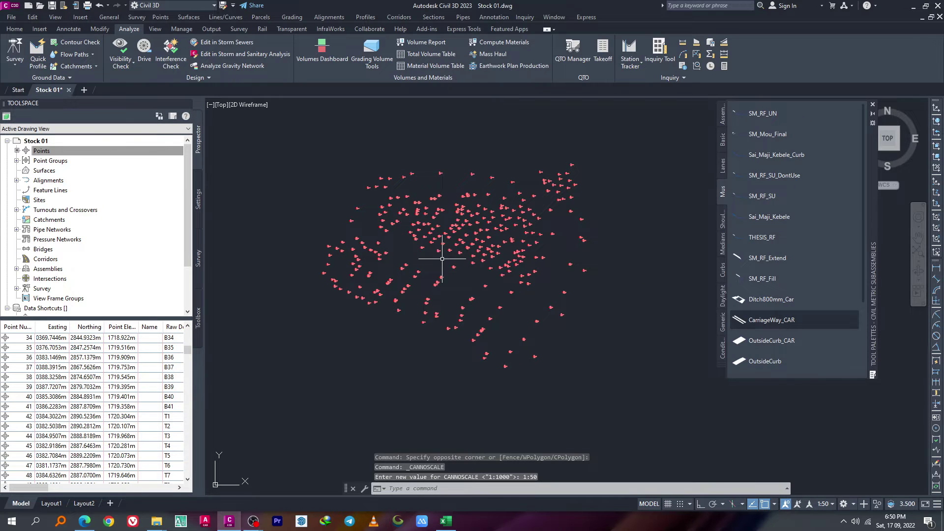
click(40, 171)
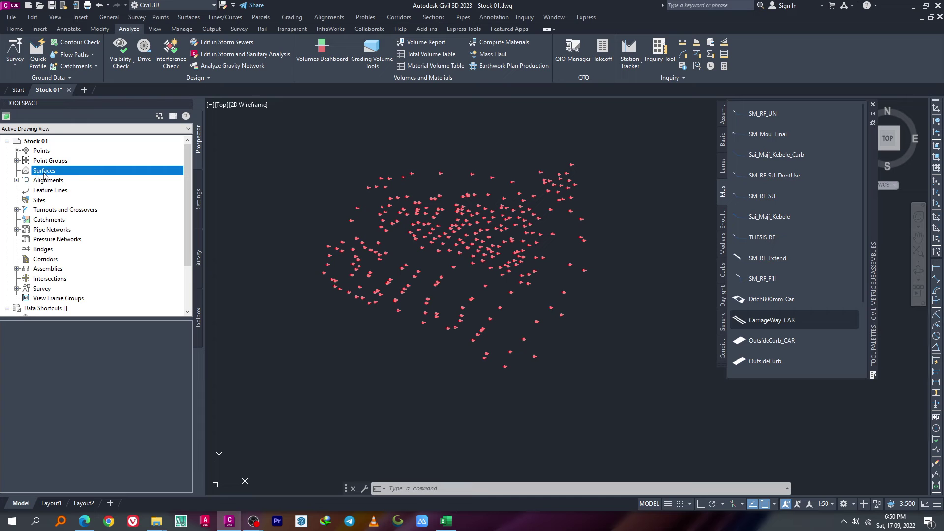
Create TIN surface 'Surface' without the name counter, styled Contours 1m and 5m (Design)
right_click(42, 172)
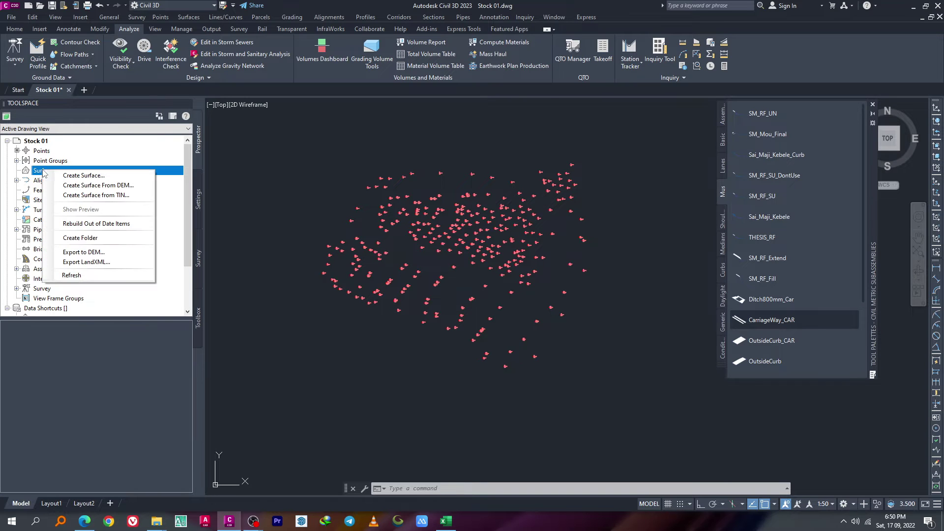
click(73, 178)
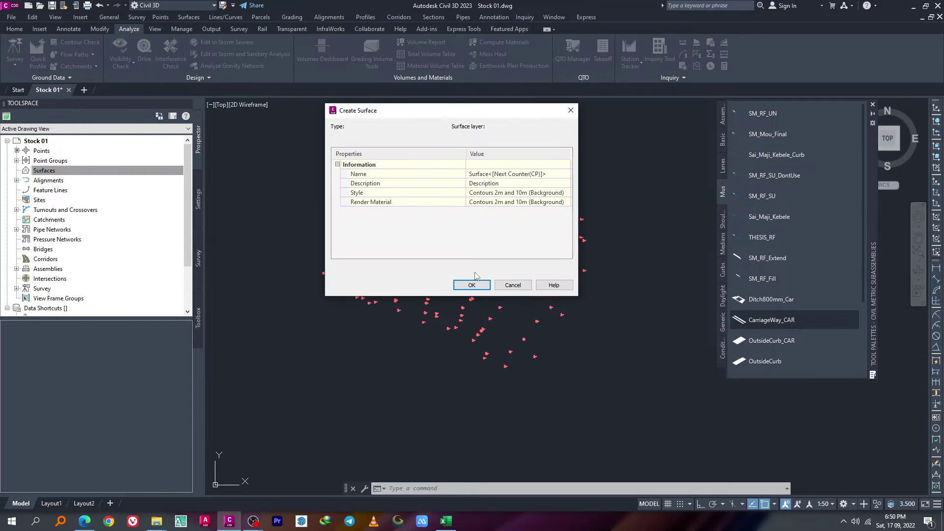
click(487, 174)
drag(487, 173, 548, 172)
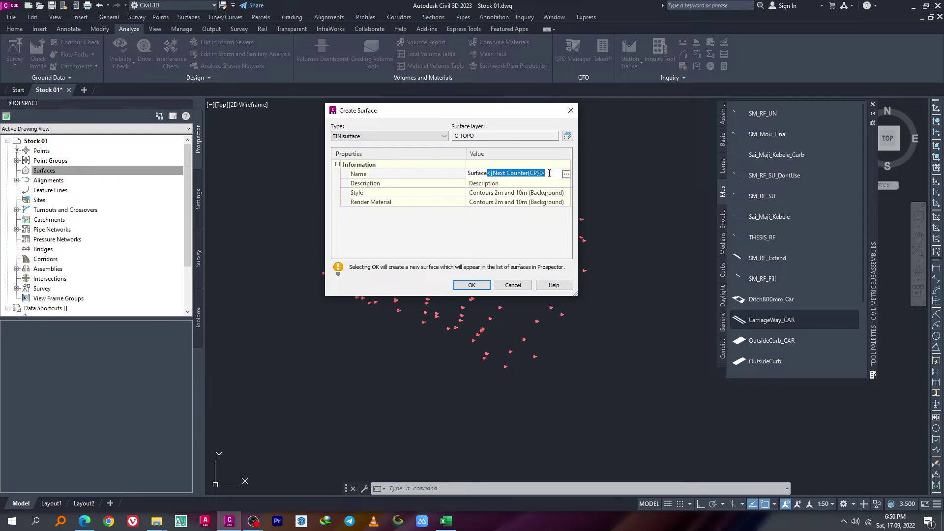
key(Delete)
click(532, 192)
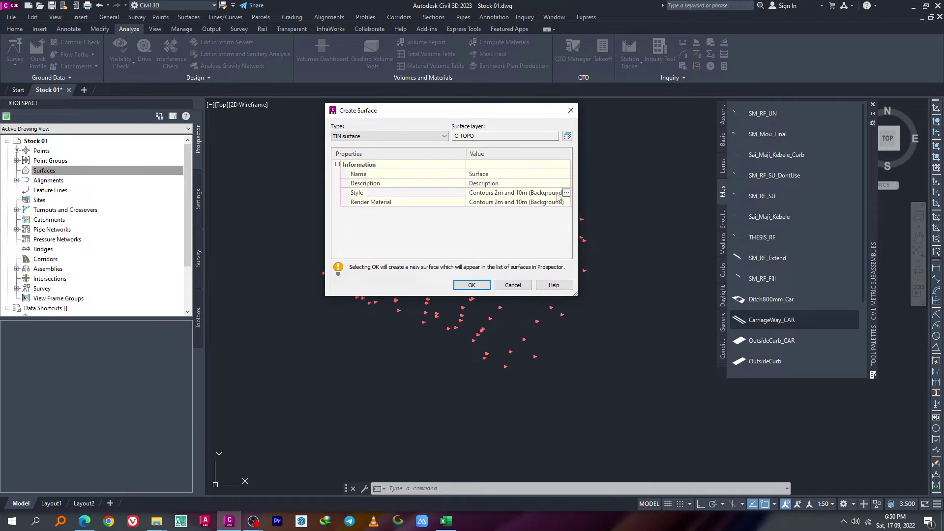
click(565, 192)
click(465, 109)
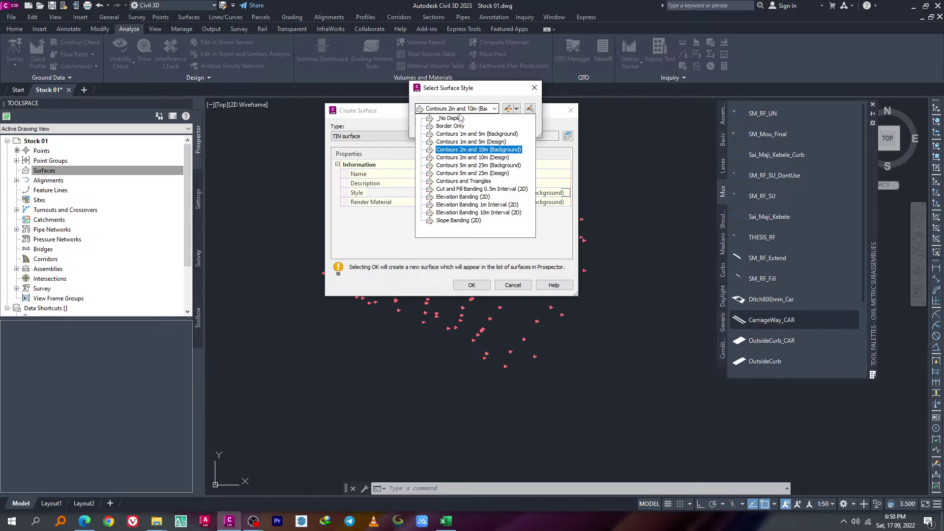
click(473, 142)
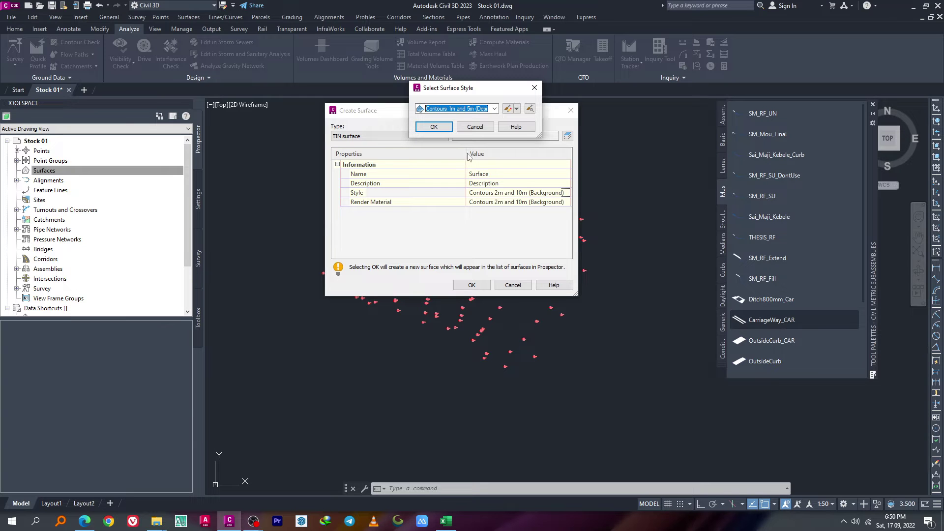
click(434, 127)
click(471, 285)
click(17, 171)
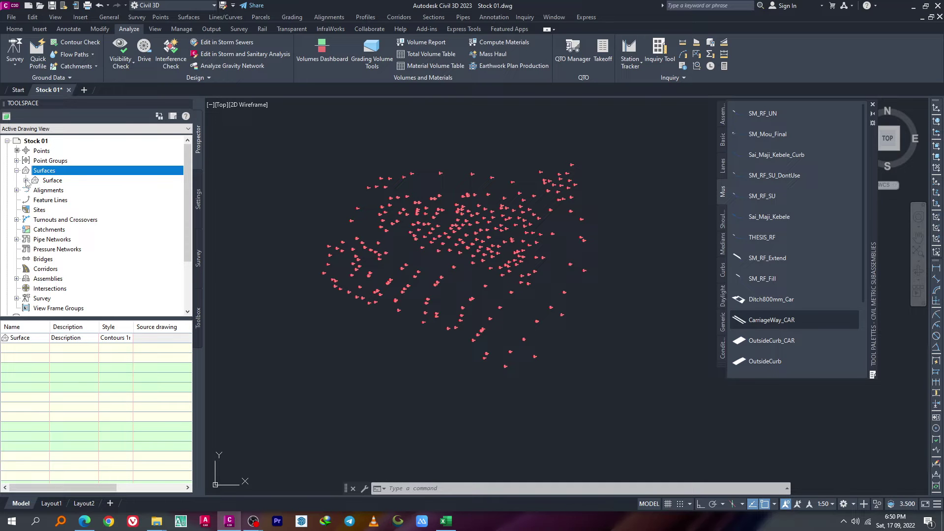
Add the Stock point group to Surface's Definition to generate contours and a boundary
click(26, 180)
click(34, 209)
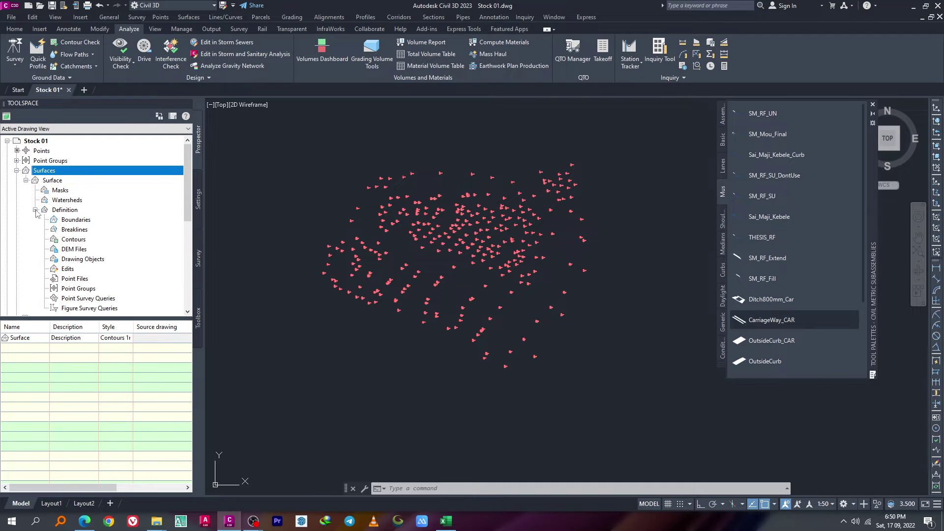
click(135, 290)
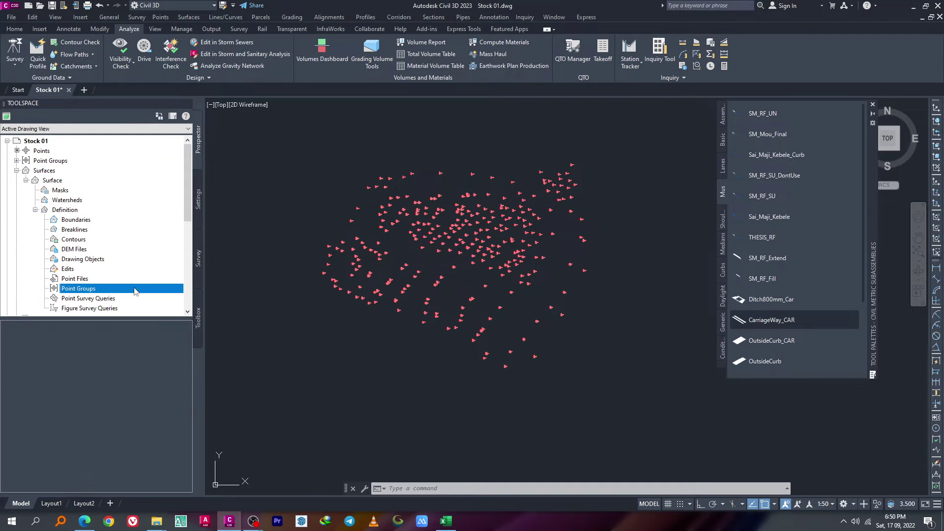
right_click(91, 292)
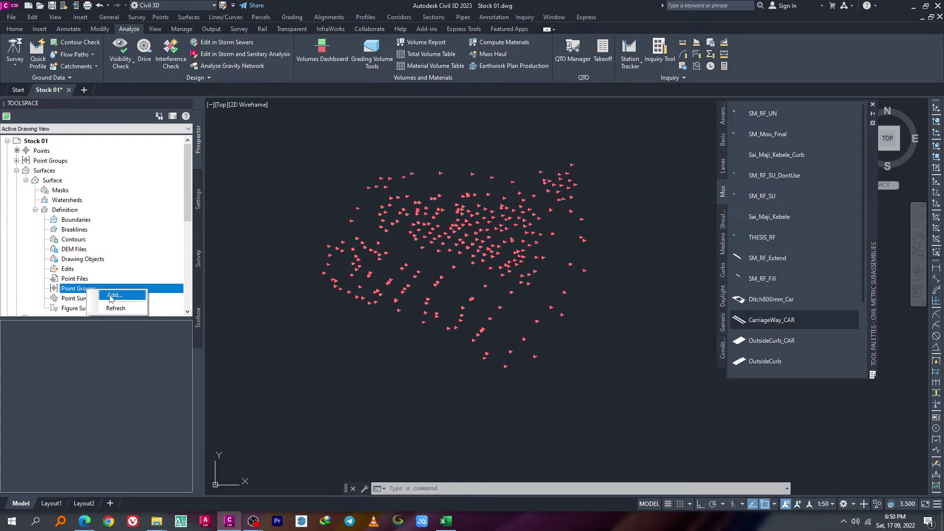
click(111, 296)
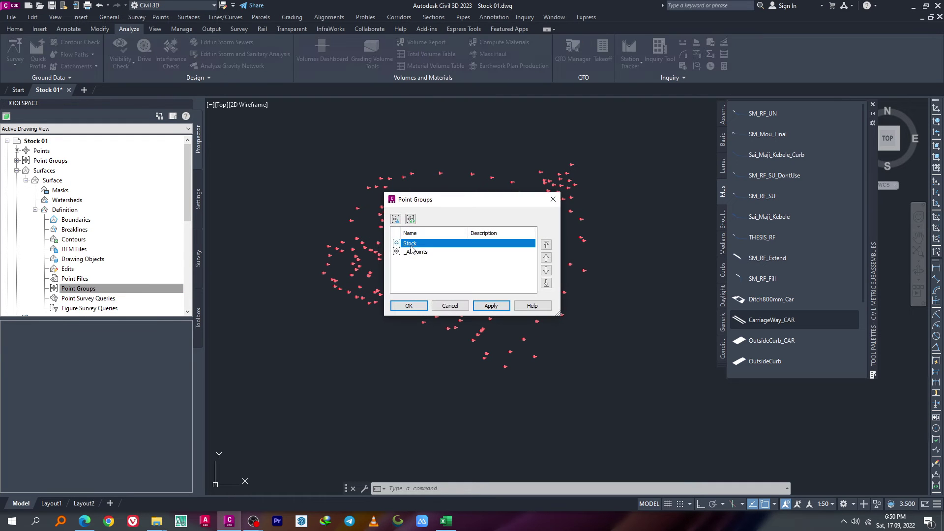
click(410, 307)
click(410, 308)
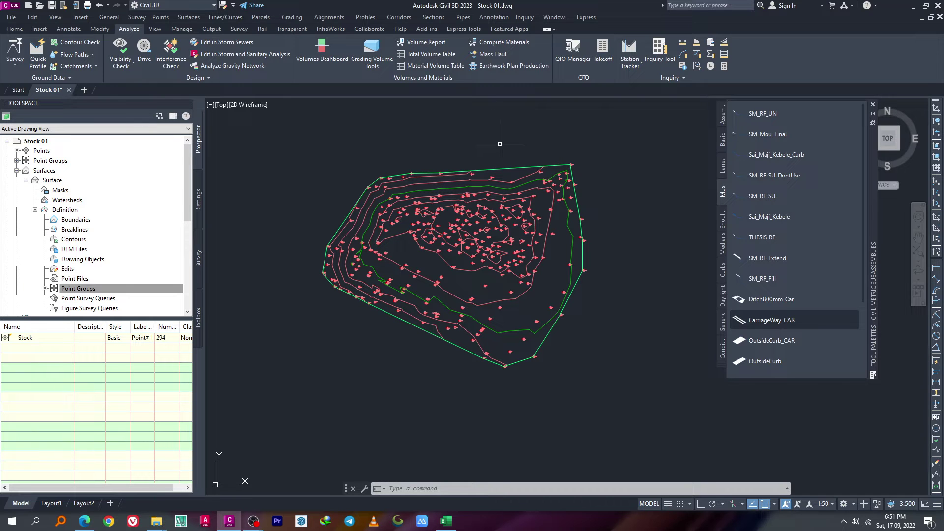
click(507, 169)
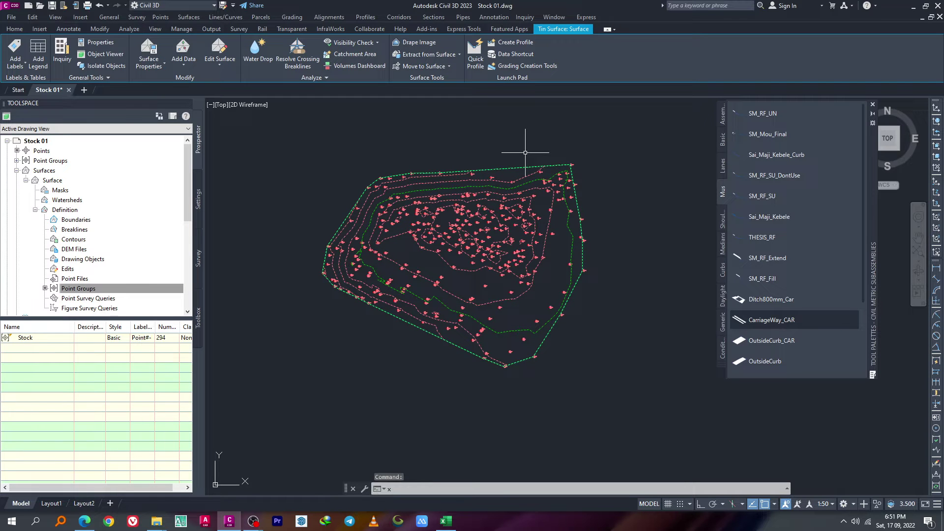
text(x)
key(Return)
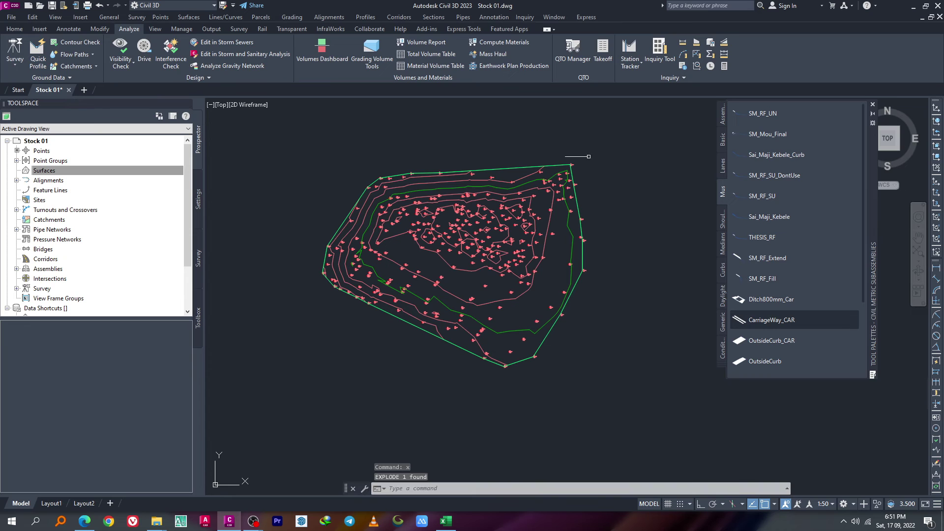
click(520, 168)
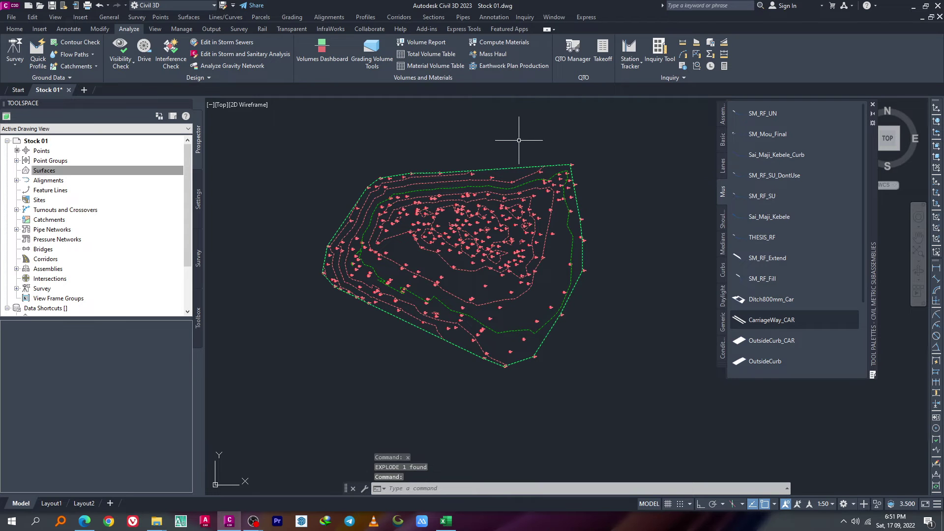
text(x)
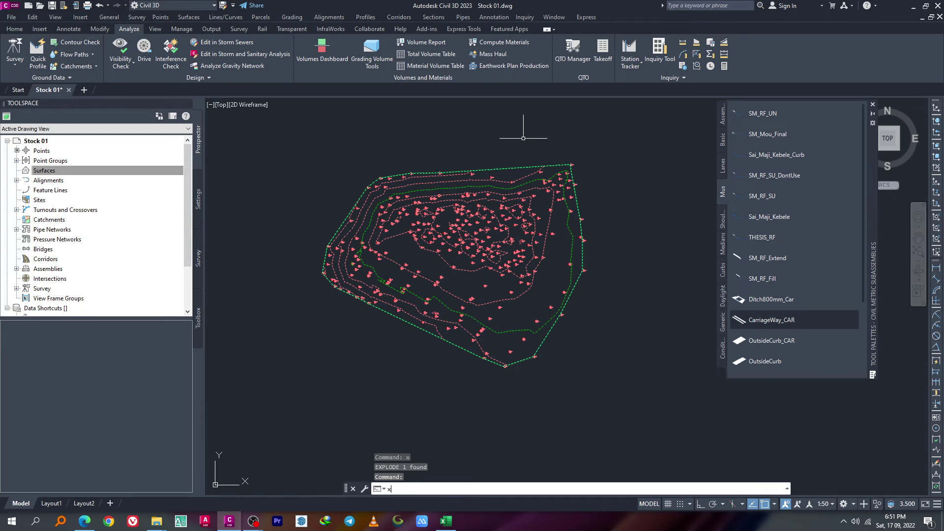
click(506, 163)
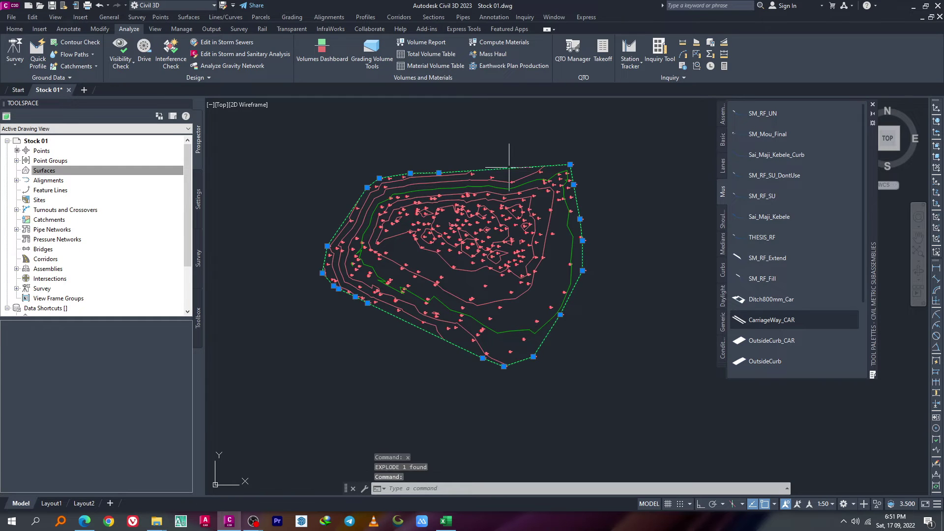
click(420, 182)
click(421, 183)
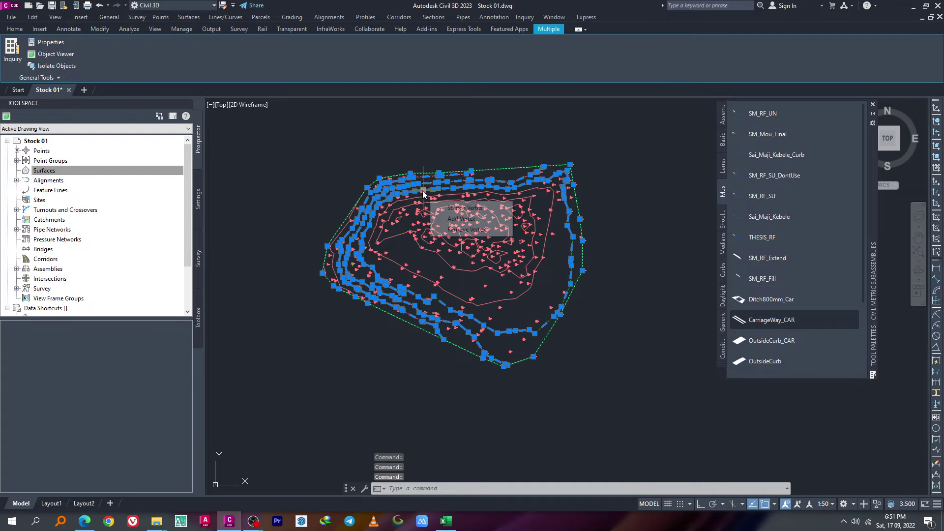
click(425, 177)
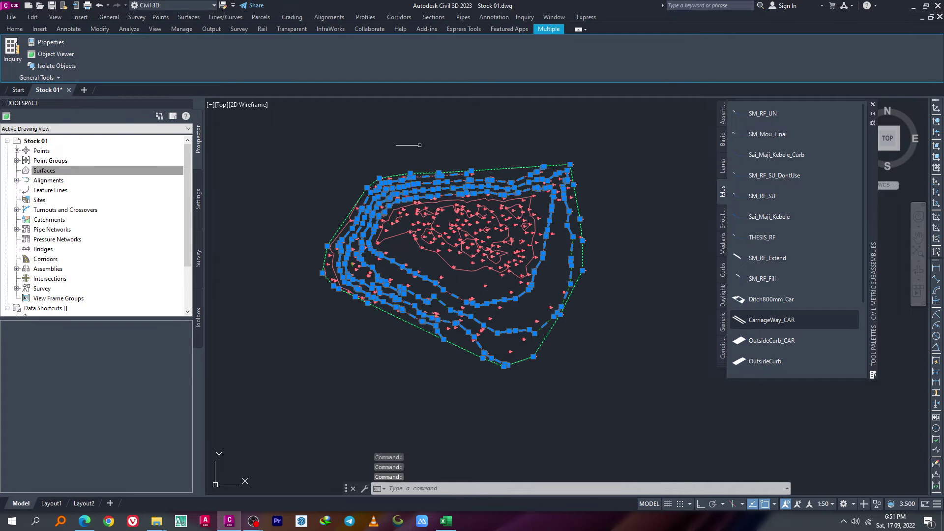
key(Escape)
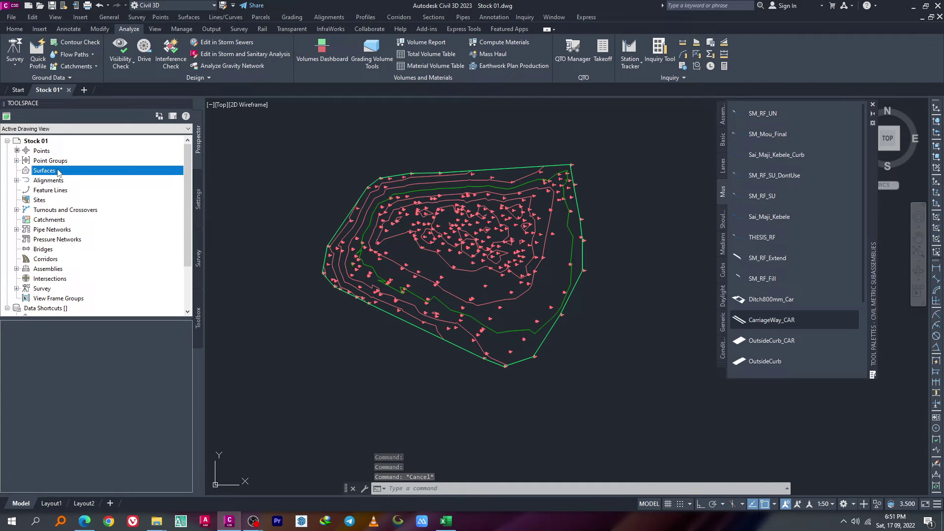
Create a TIN surface named Bottom
right_click(58, 172)
click(96, 175)
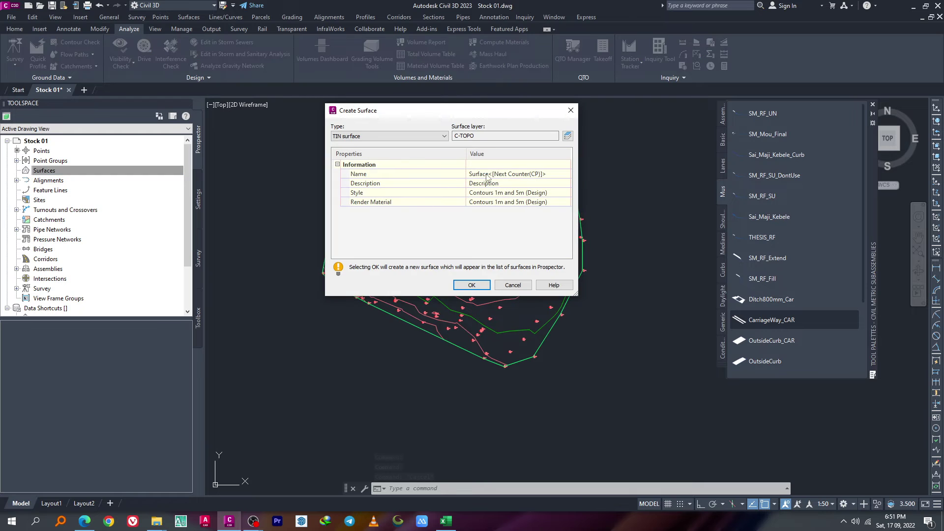
click(506, 173)
text(Bottom)
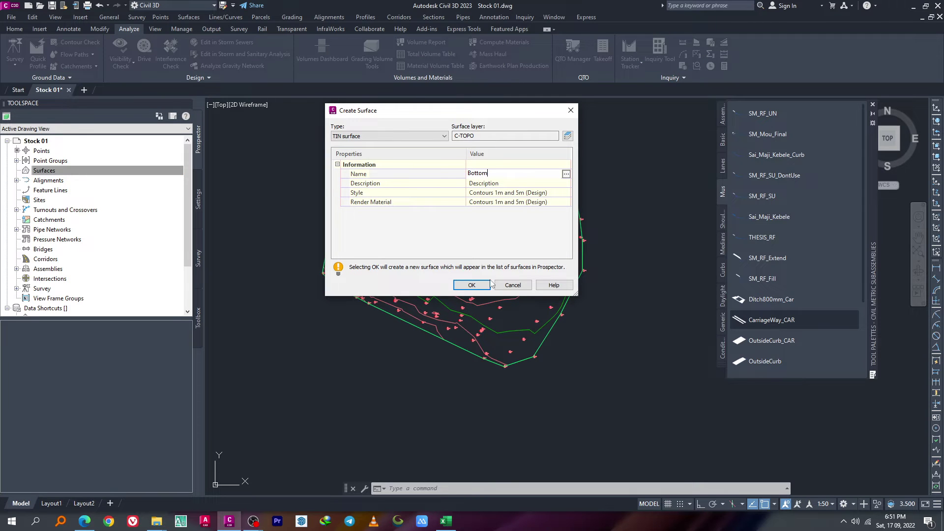
click(472, 285)
Create a second TIN surface named Top
right_click(123, 170)
click(140, 175)
click(484, 174)
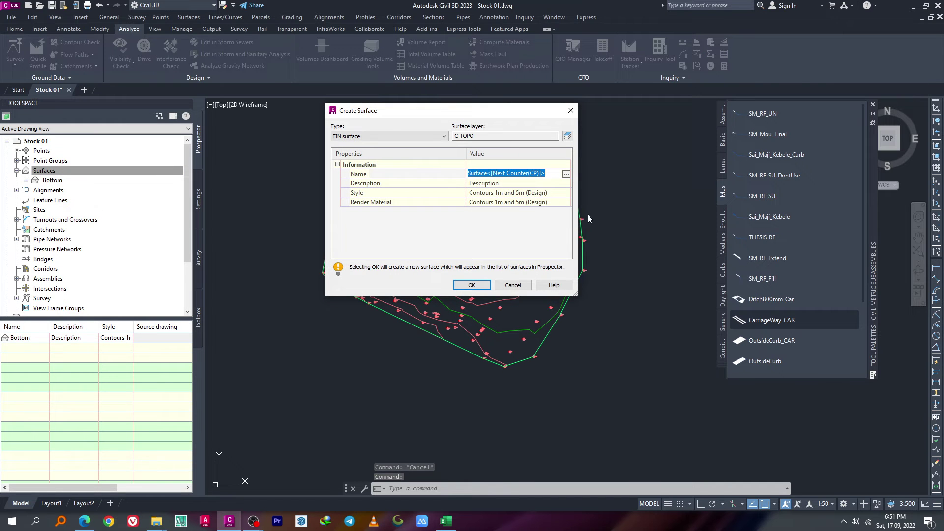
text(T)
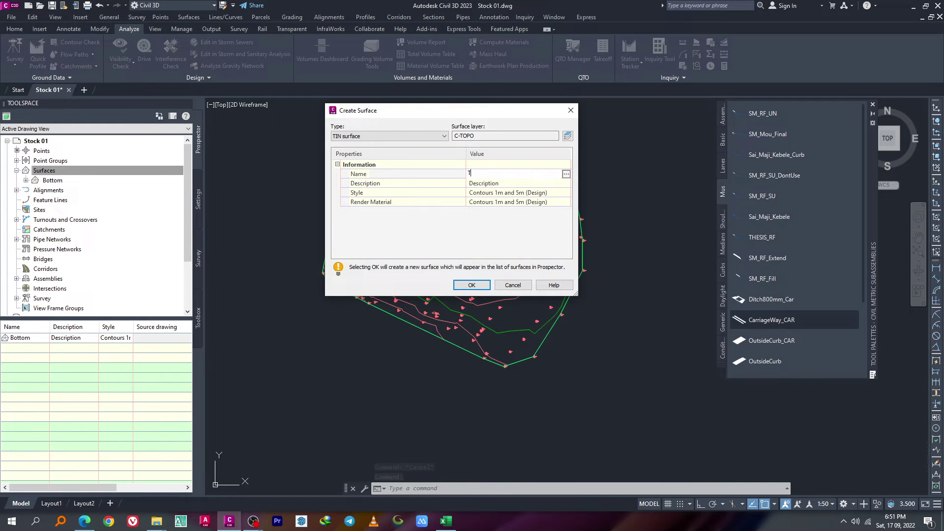
text(op)
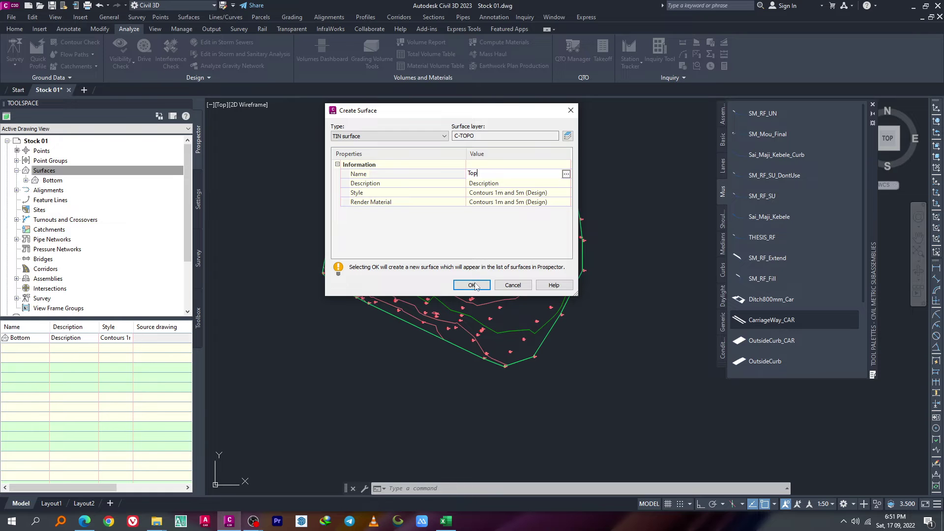
click(473, 286)
Expand the Bottom surface's Definition down to its Contours item
double_click(29, 171)
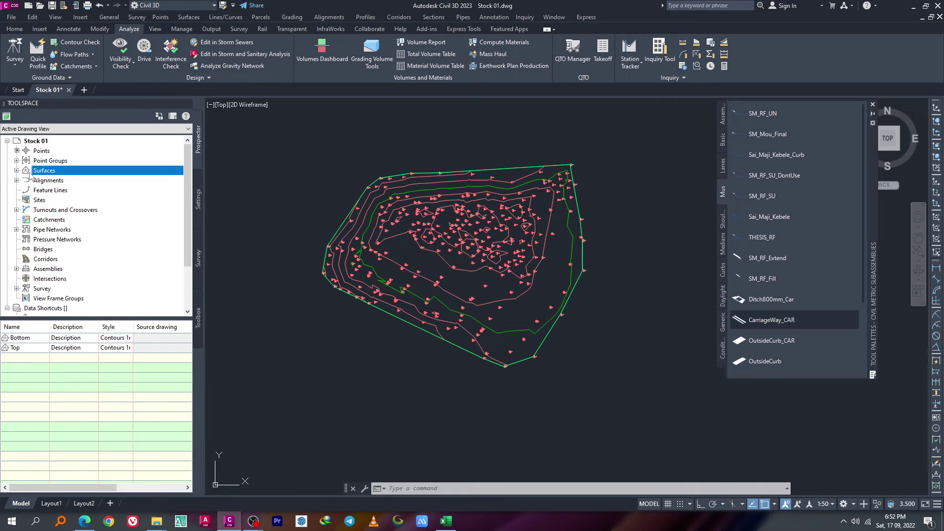
click(19, 172)
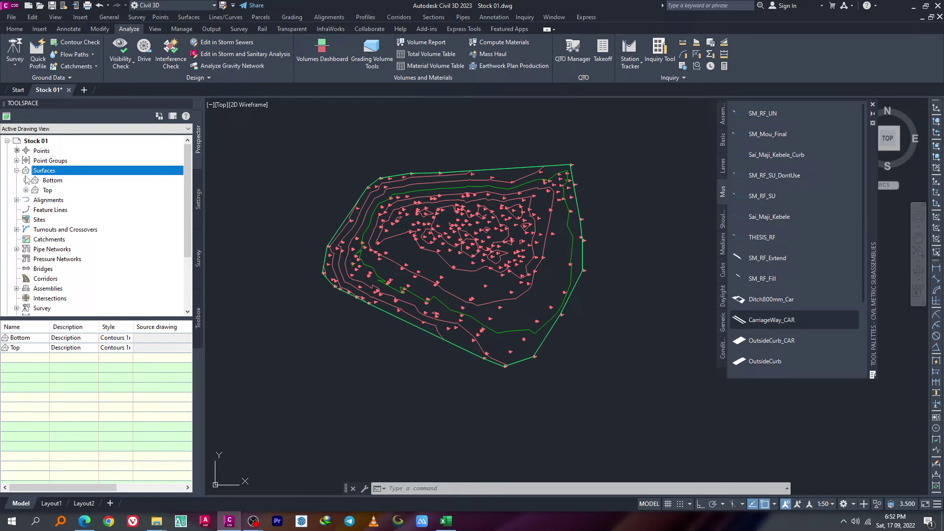
click(49, 183)
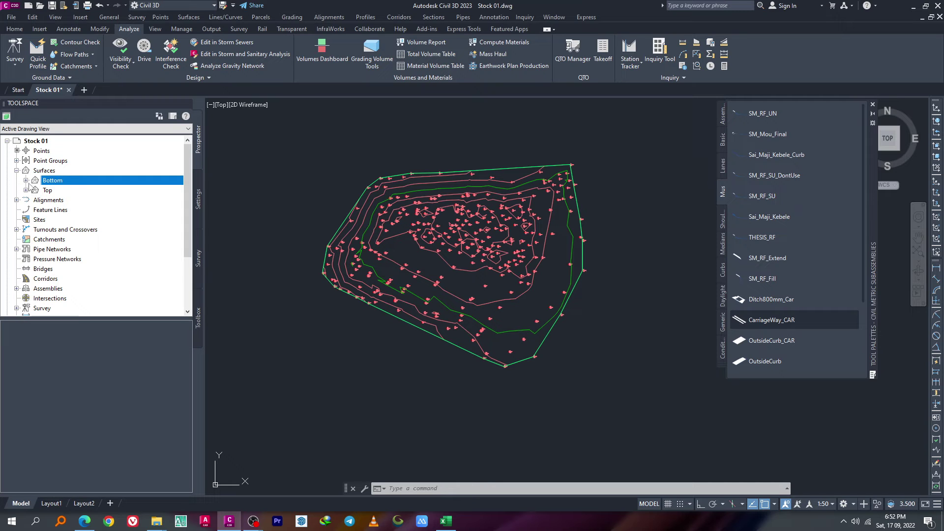
click(26, 181)
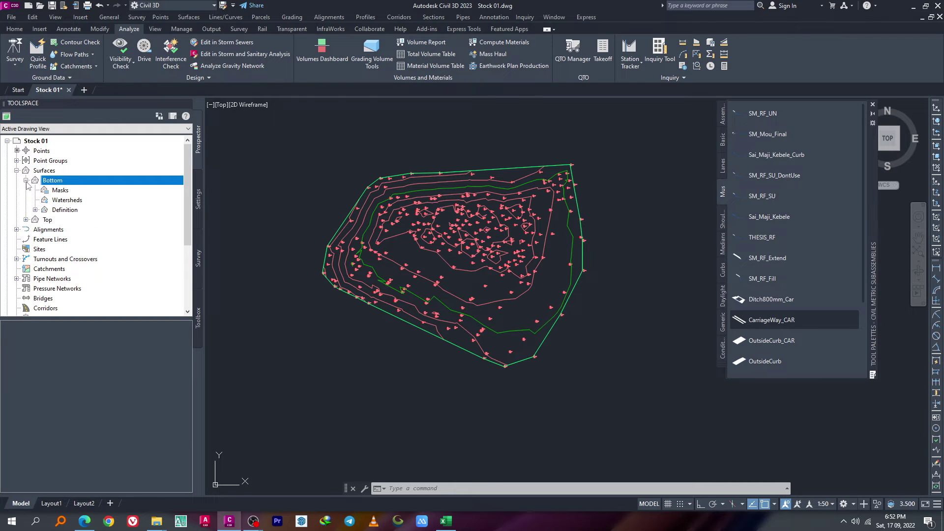
click(60, 211)
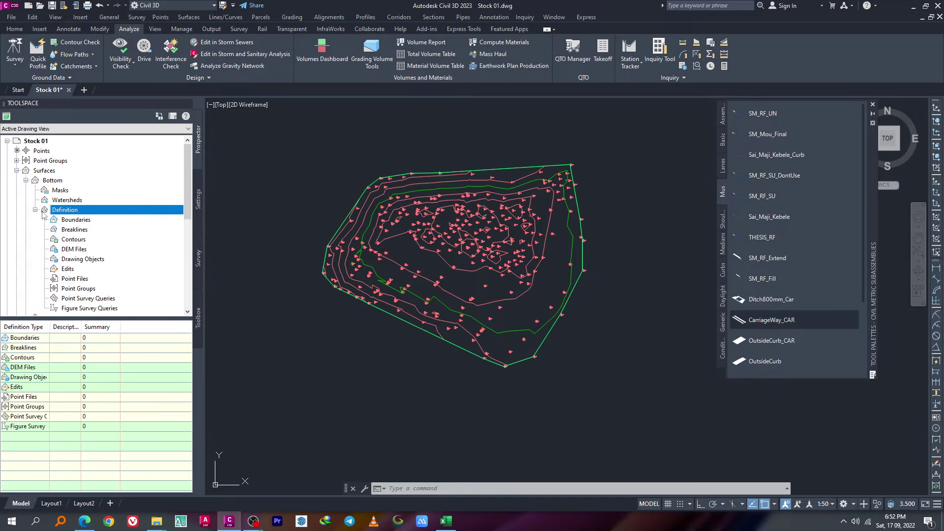
click(73, 241)
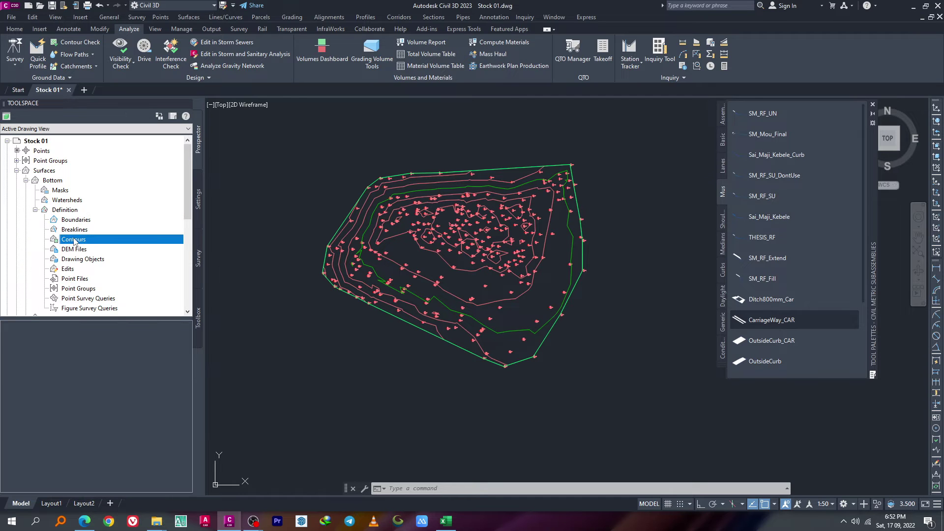
Add contour data described Bottom with edge swapping, picking the outer green boundary contour
right_click(74, 242)
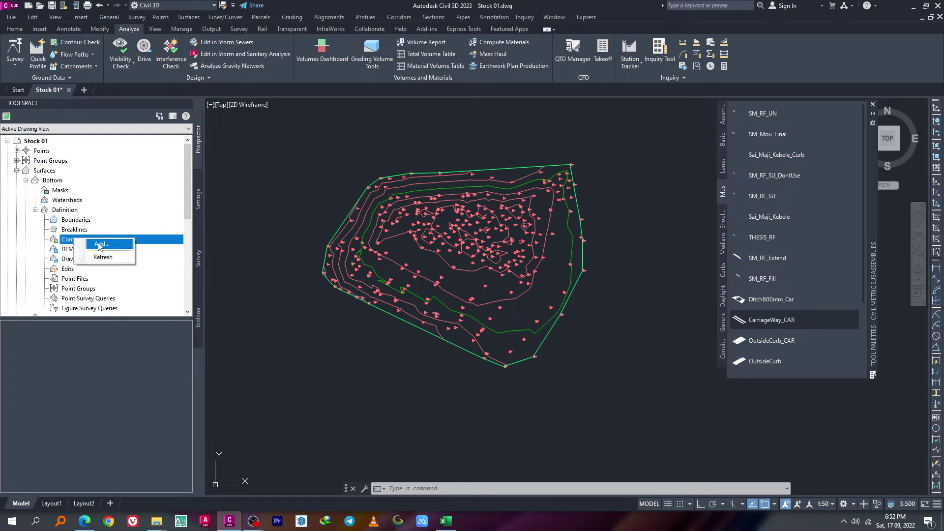
click(95, 246)
text(Bottom)
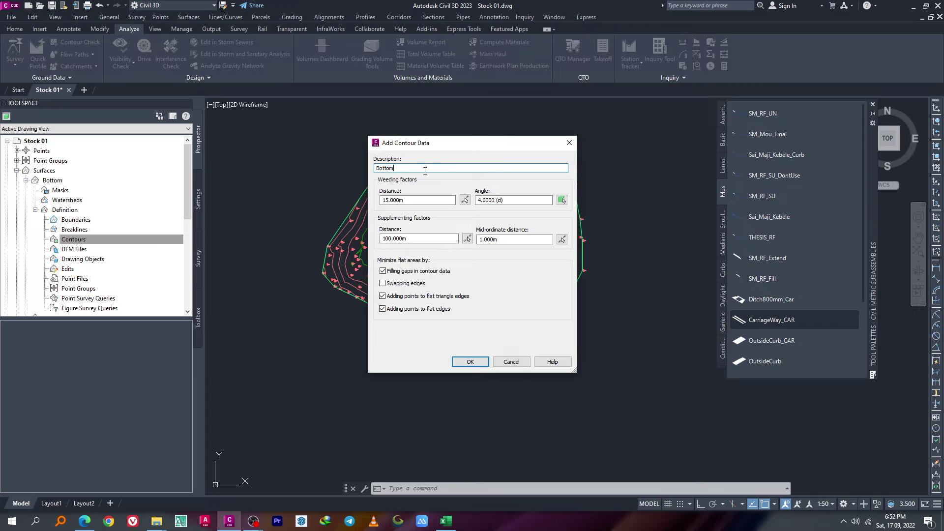
click(392, 285)
click(468, 361)
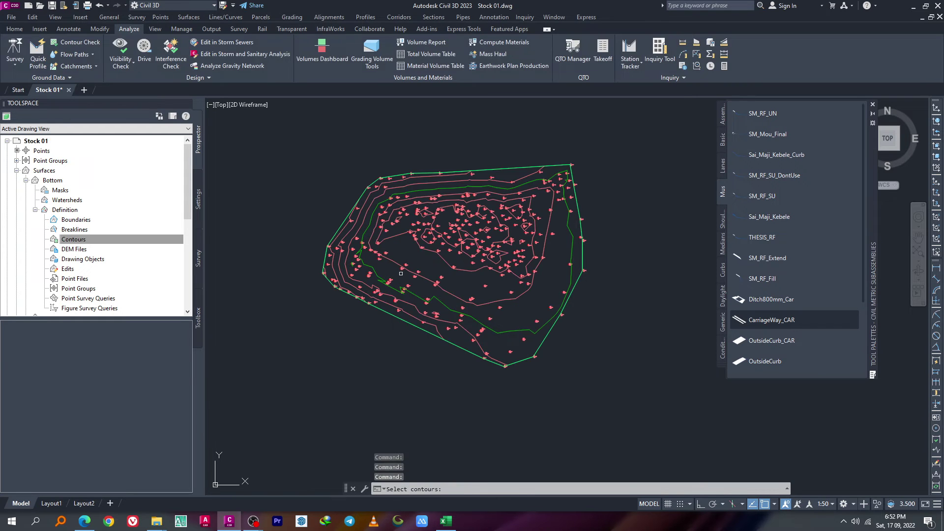
click(501, 169)
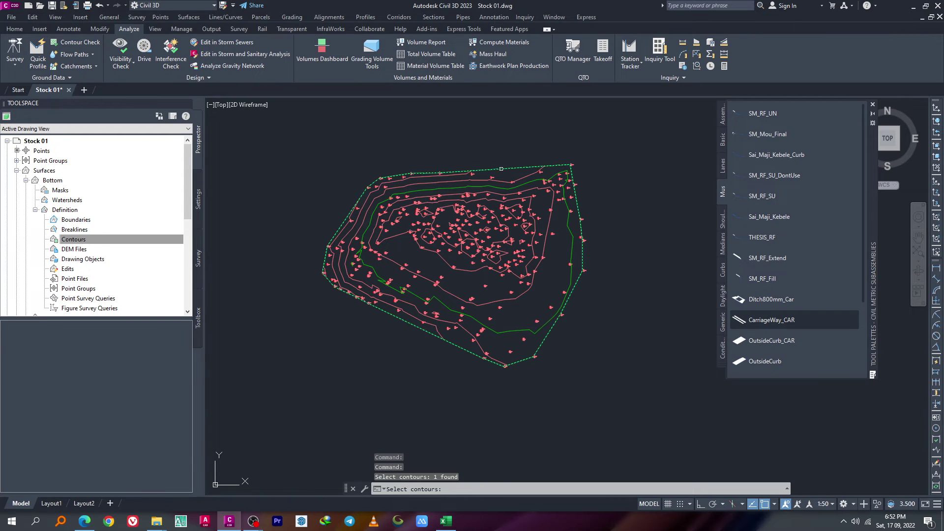
Finish the contour selection to build Bottom, then open it in the Object Viewer
key(Return)
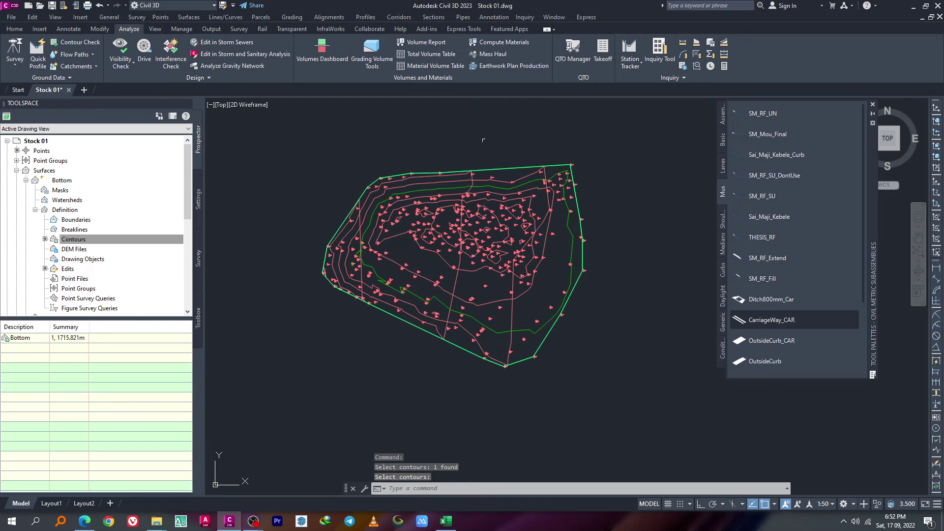
click(495, 168)
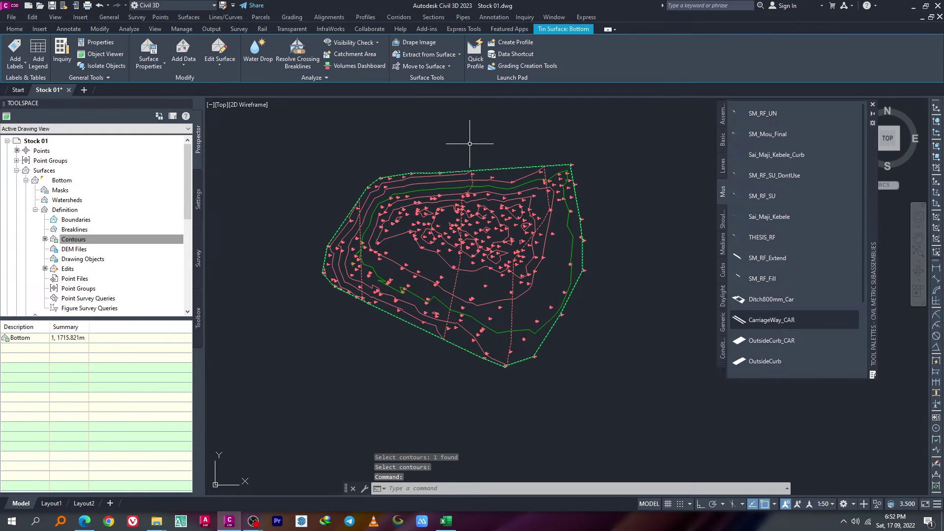
right_click(361, 147)
click(395, 267)
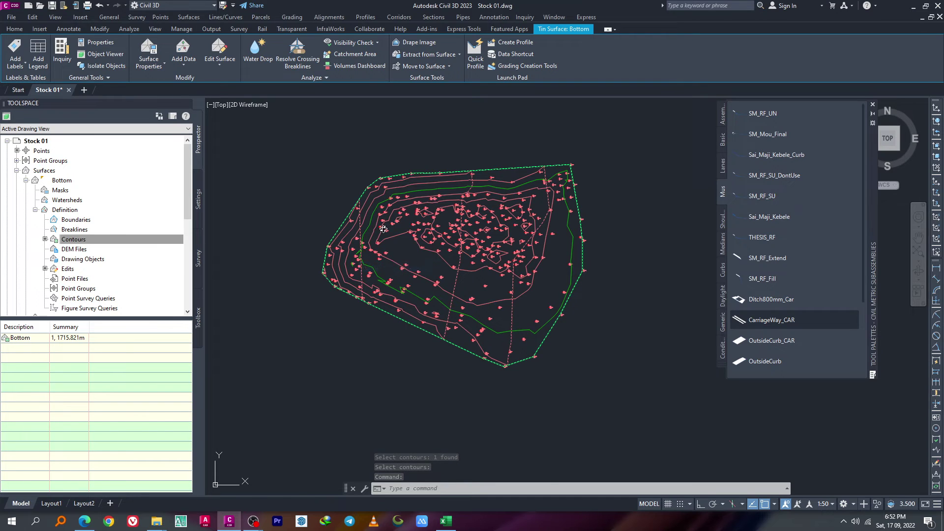
Inspect the Bottom surface in SW Isometric, orbit it, and close the viewer
click(200, 22)
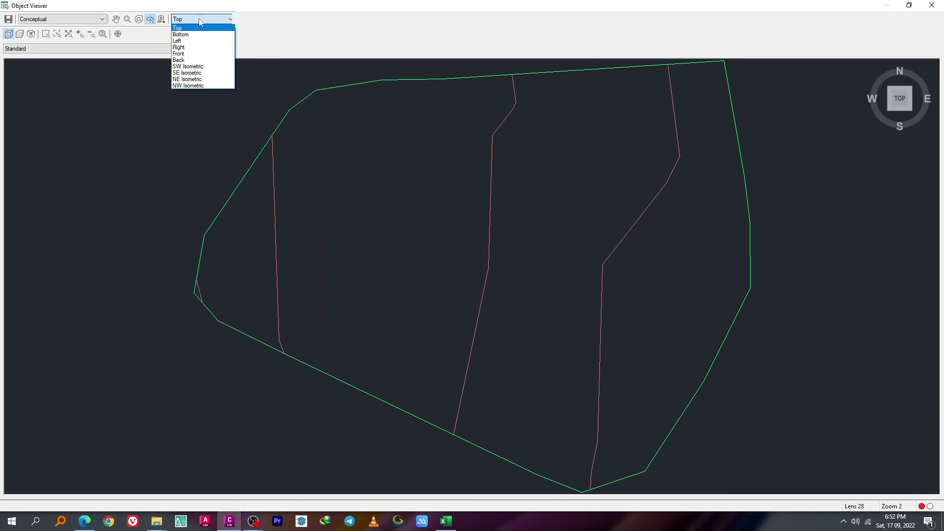
click(195, 68)
mouse_move(371, 173)
mouse_down()
mouse_move(408, 306)
mouse_move(326, 243)
mouse_move(348, 194)
mouse_up()
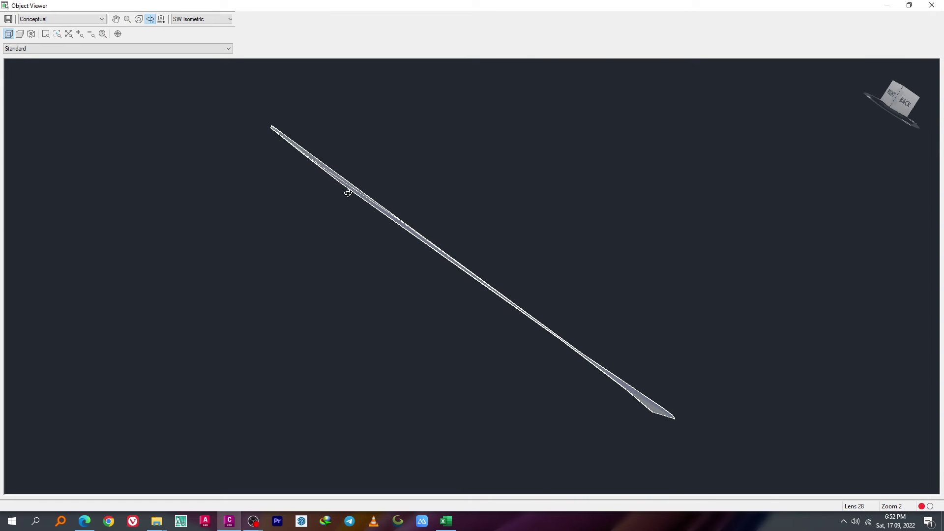
click(931, 5)
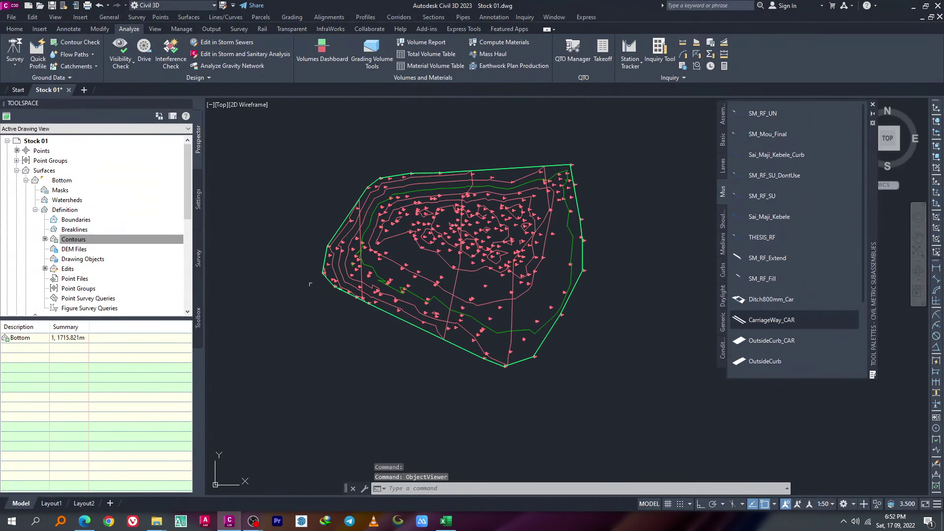
Add the Stock point group to the Top surface definition, bringing in 294 points
click(25, 180)
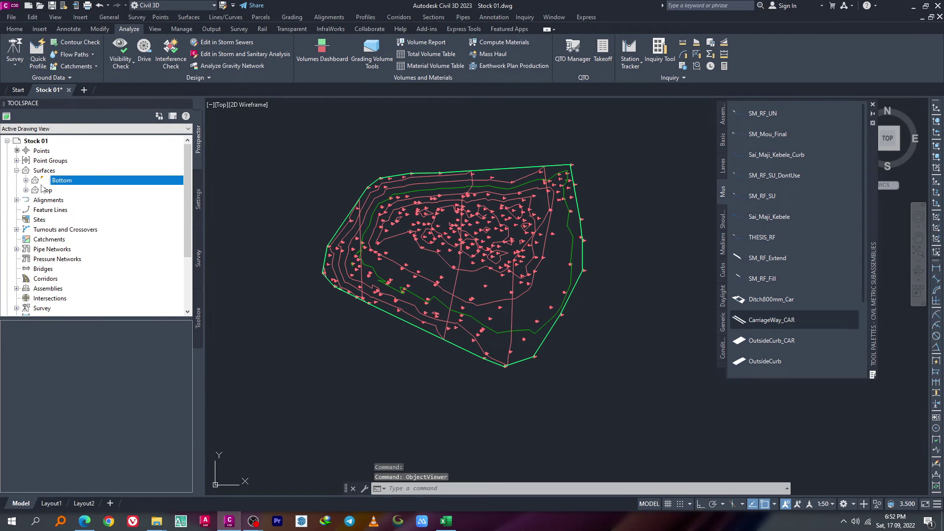
click(45, 189)
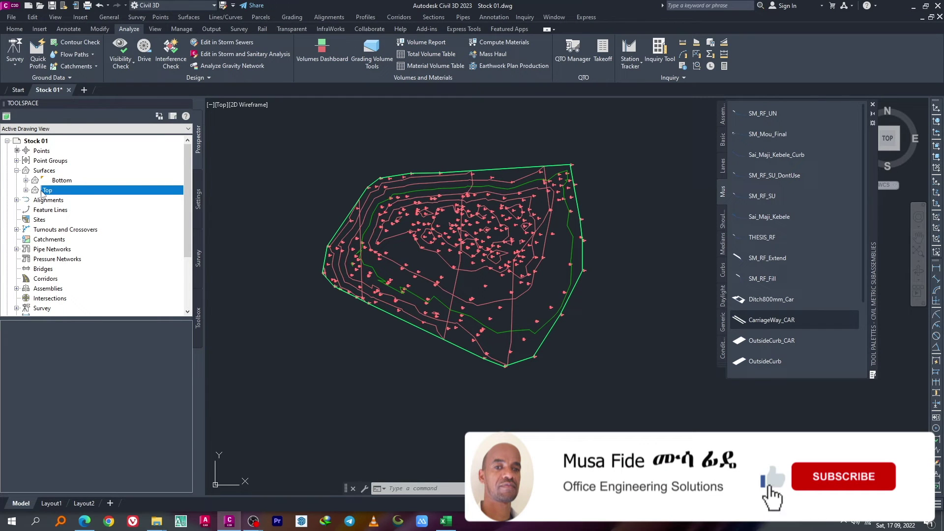
click(26, 190)
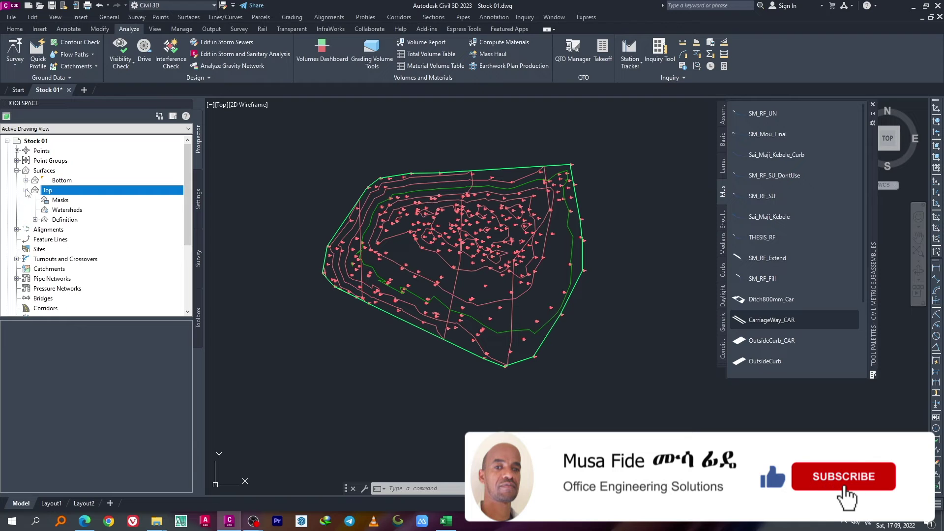
click(37, 221)
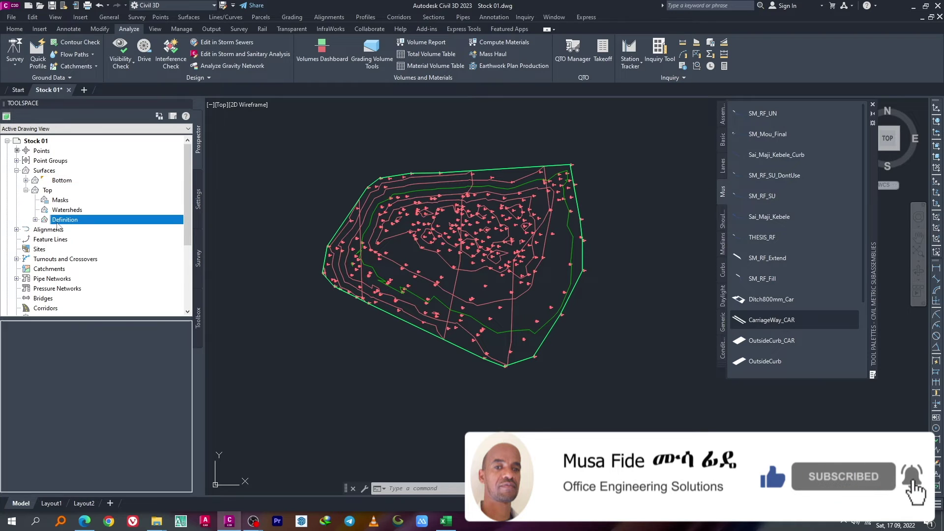
click(36, 220)
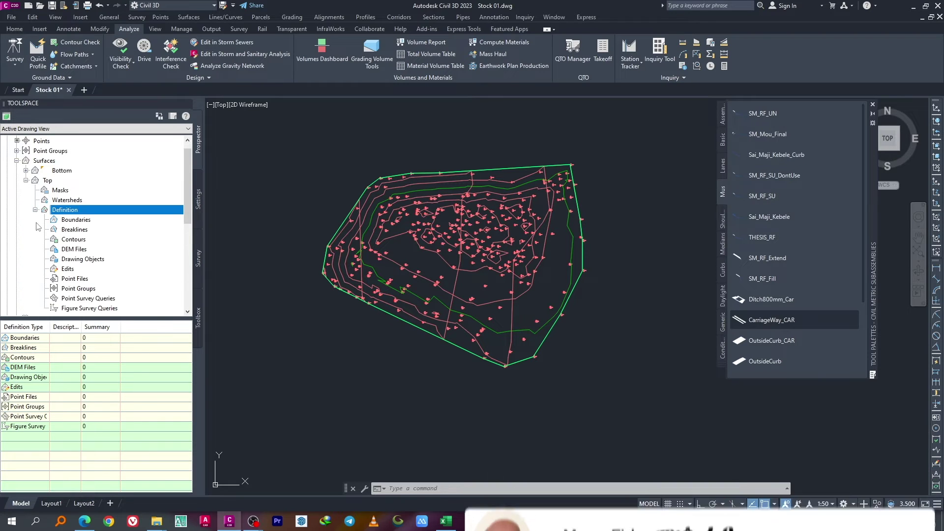
click(77, 288)
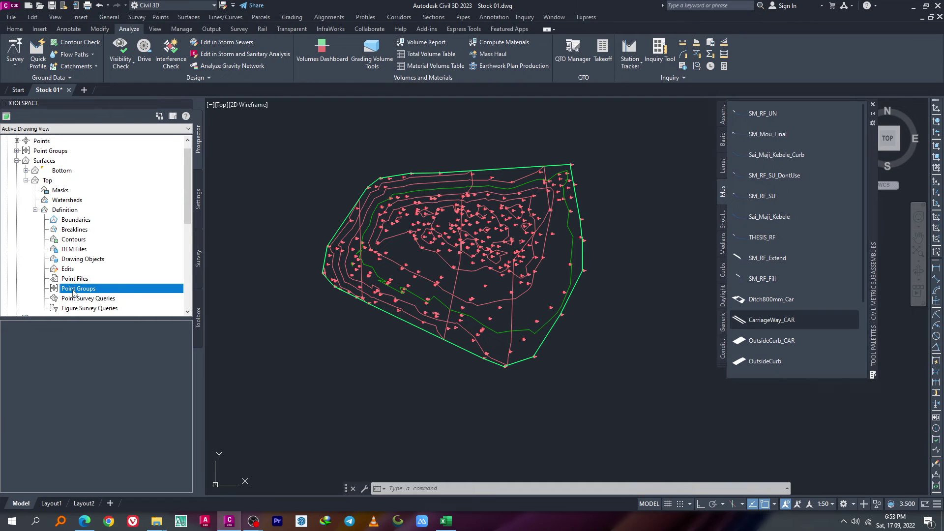
right_click(74, 294)
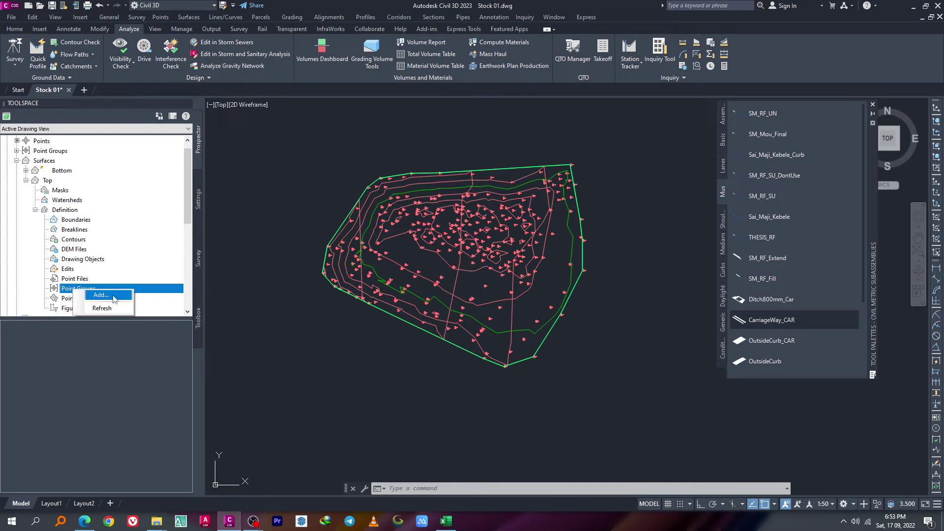
click(101, 296)
click(408, 244)
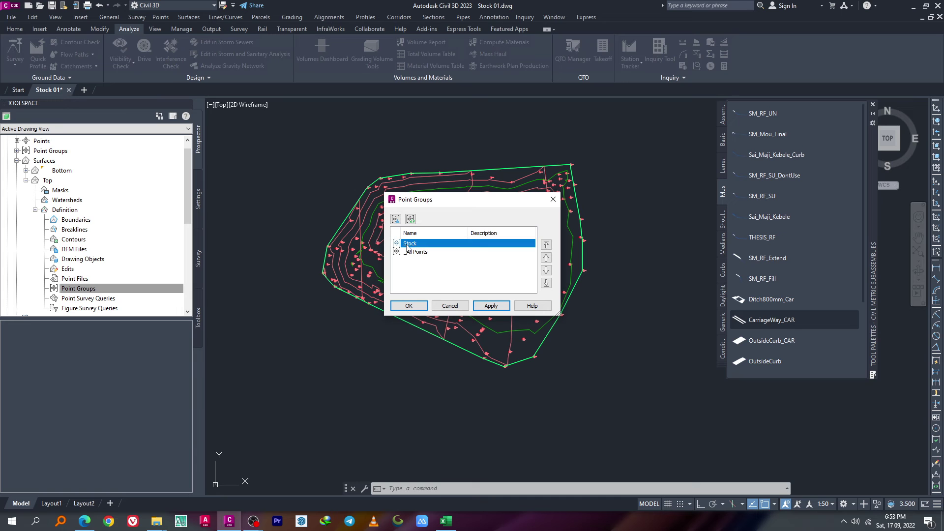
click(411, 304)
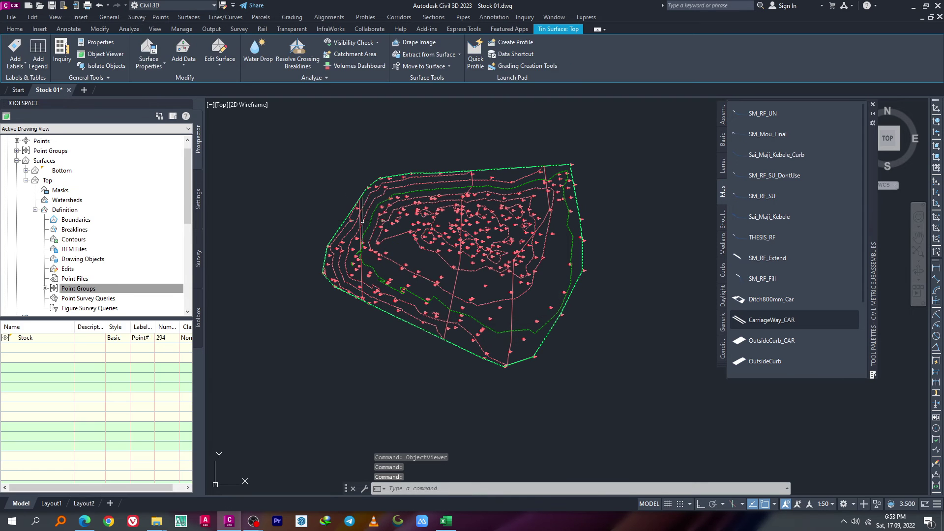
right_click(288, 139)
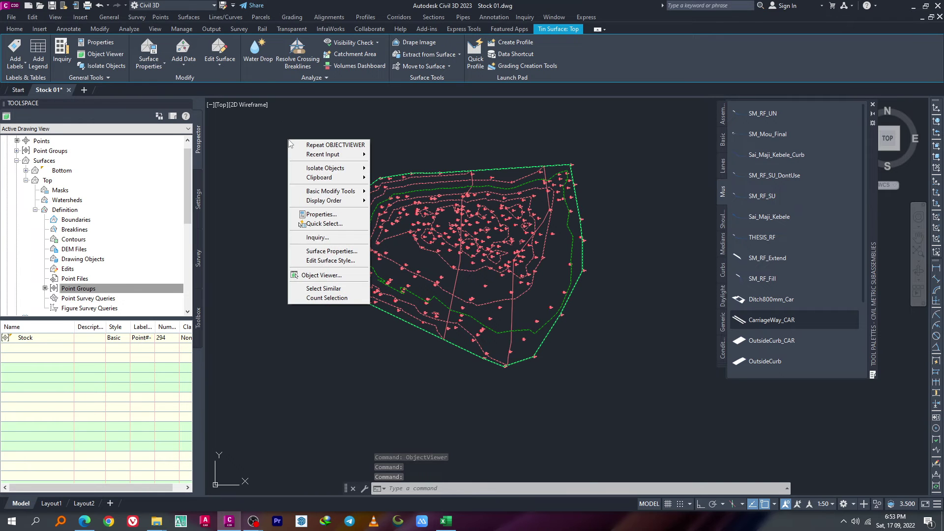
click(322, 275)
click(202, 18)
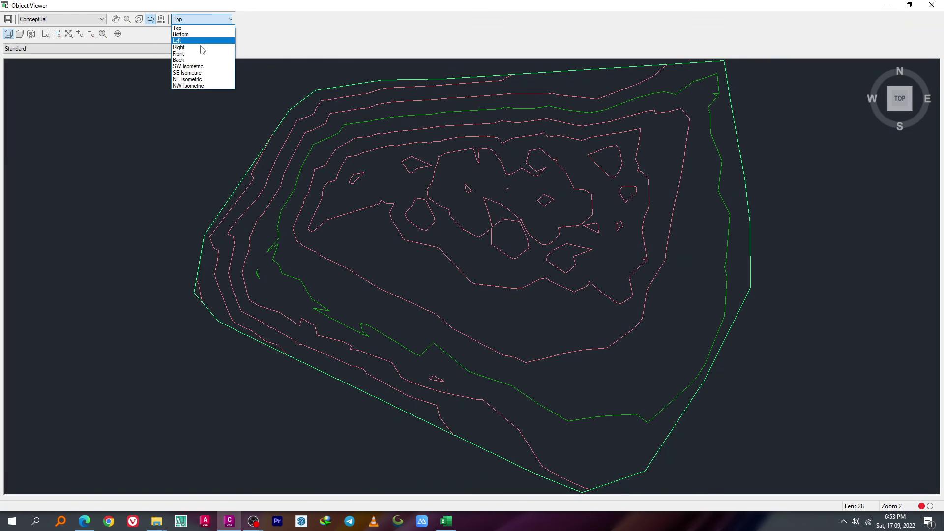
click(188, 67)
mouse_move(443, 258)
mouse_down()
mouse_move(466, 230)
mouse_move(347, 323)
mouse_up()
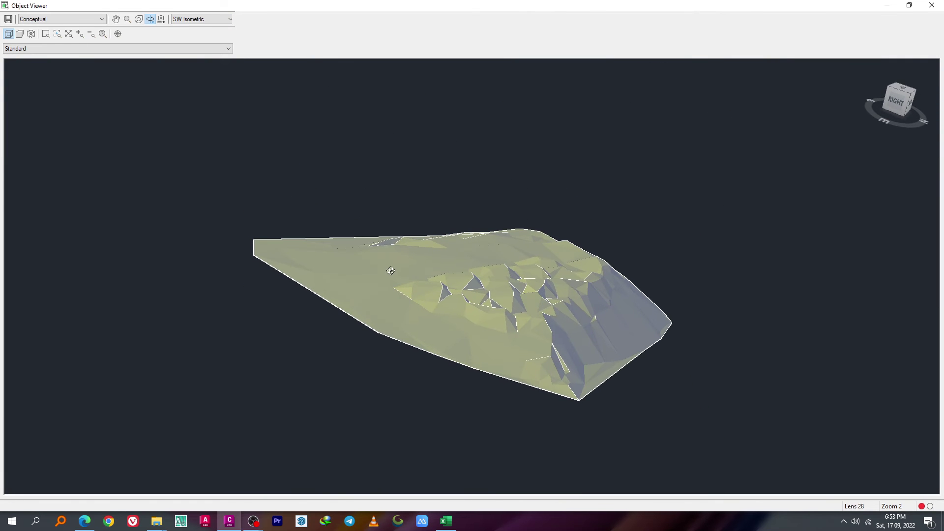
click(932, 6)
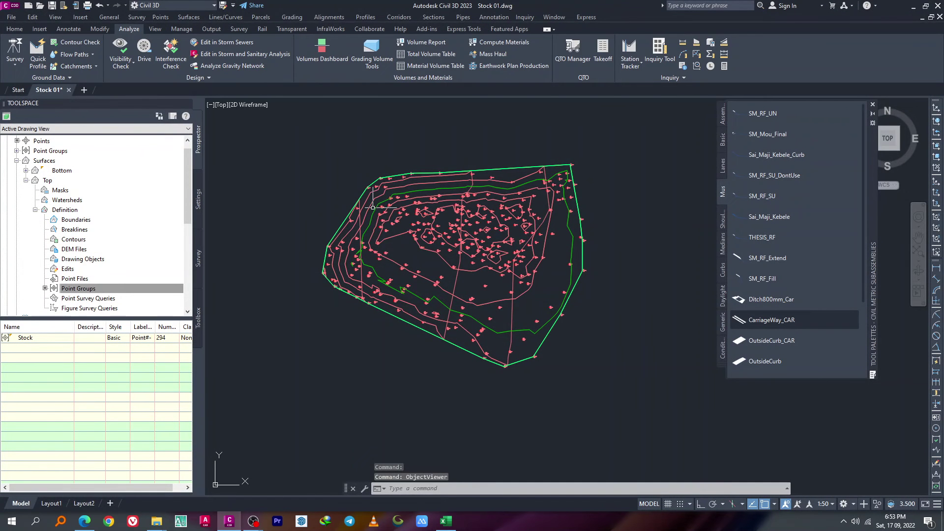
click(26, 180)
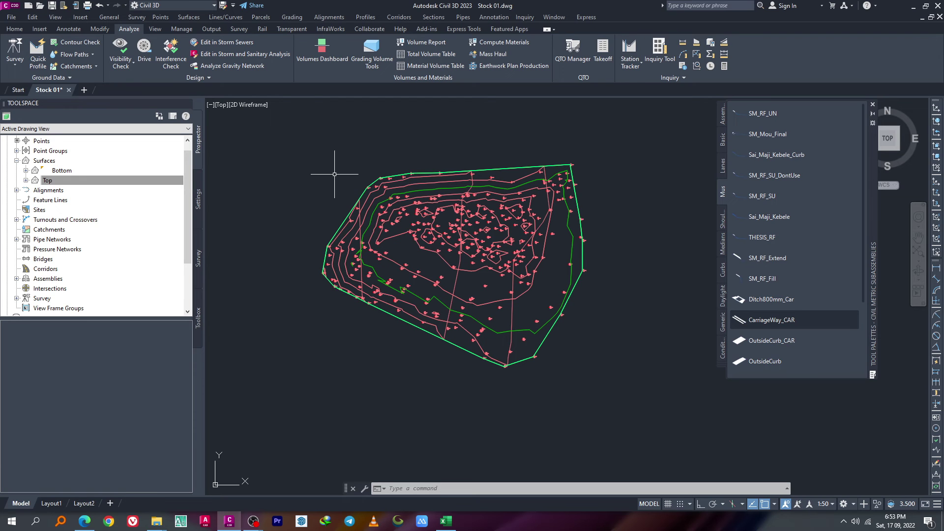
In the Volumes Dashboard, name a new volume surface Stock Volume with Contours 1m and 5m (Design) style
click(310, 59)
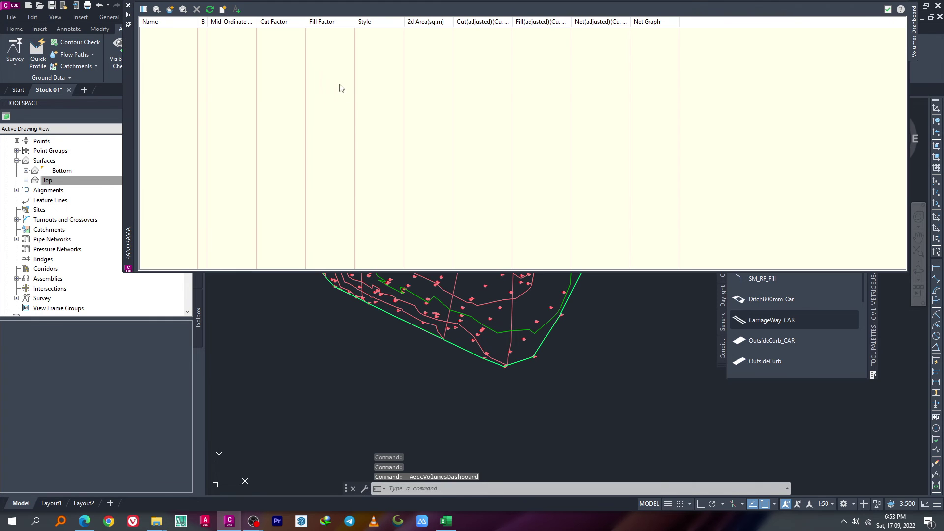
click(169, 10)
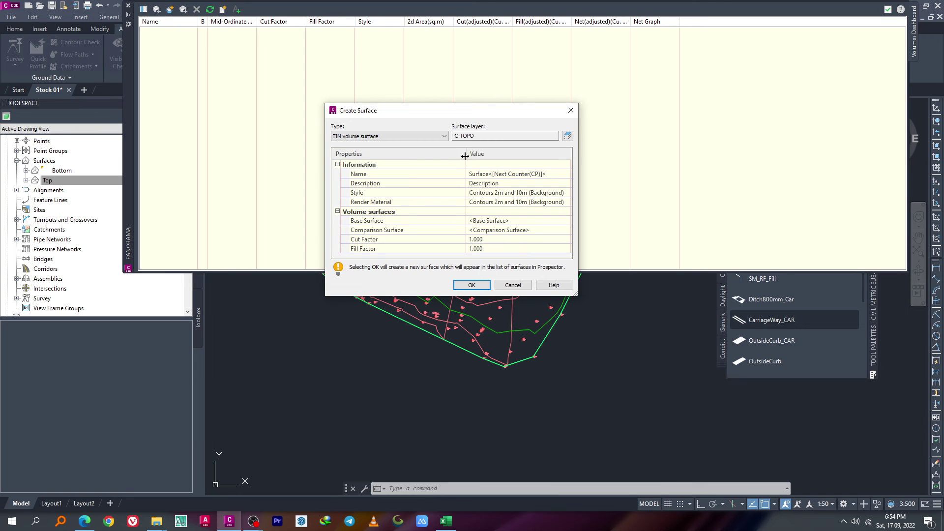
click(486, 173)
text(Stock Volume)
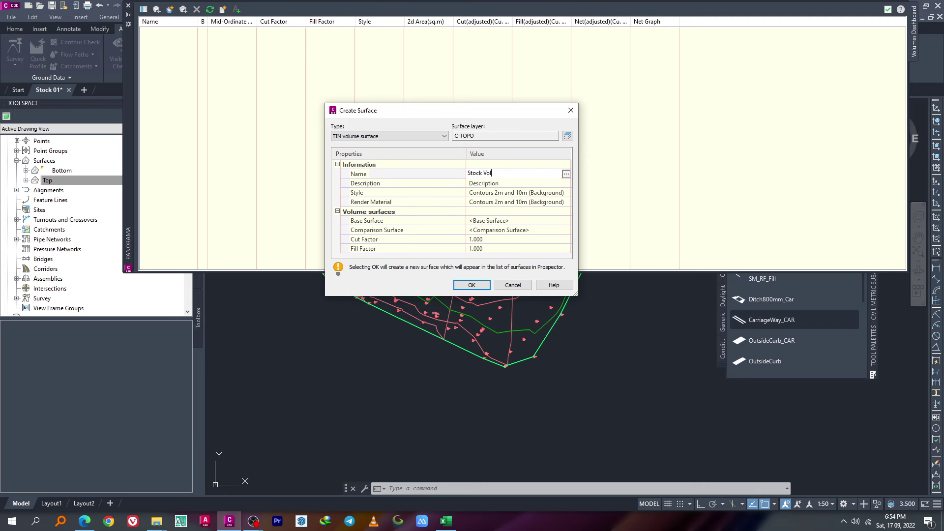
click(527, 195)
click(567, 192)
click(452, 110)
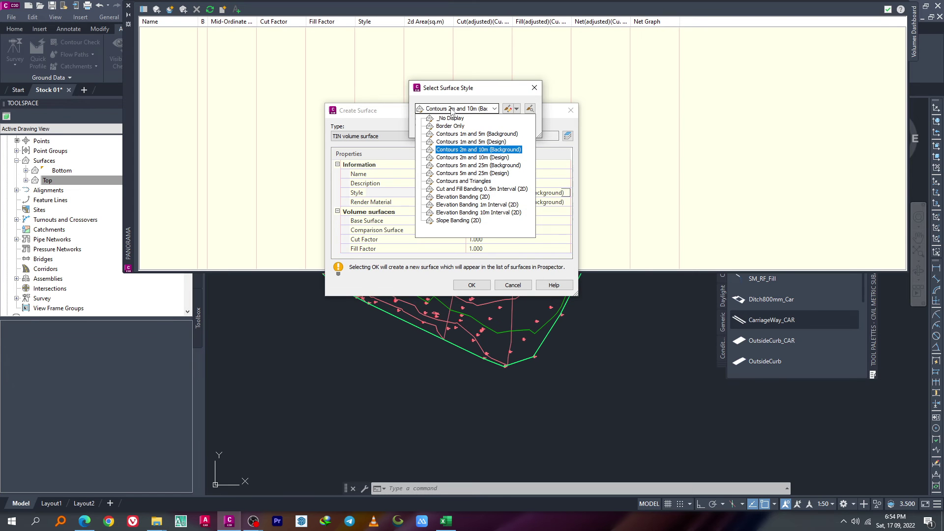
click(472, 142)
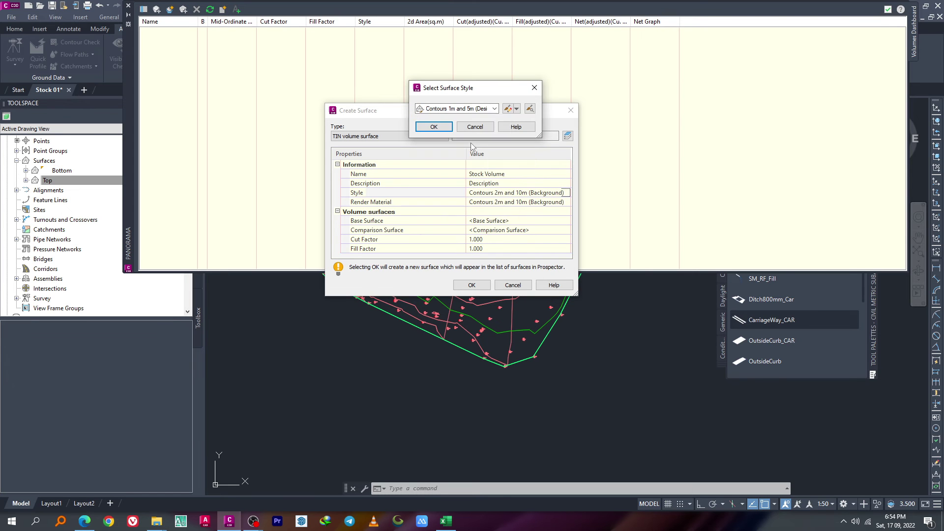
click(435, 128)
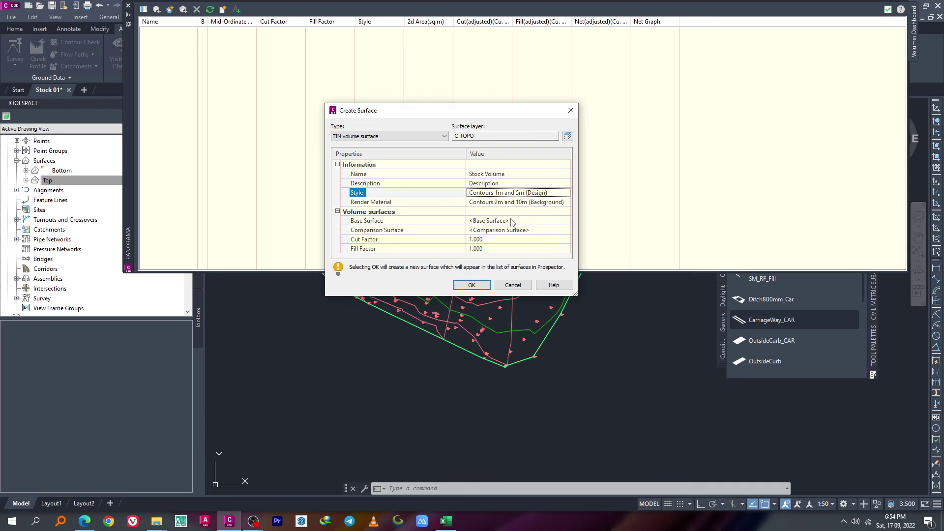
Compare base surface Bottom against Top, creating the surface with 5092.67 fill and 0.57 cut
click(492, 221)
click(565, 221)
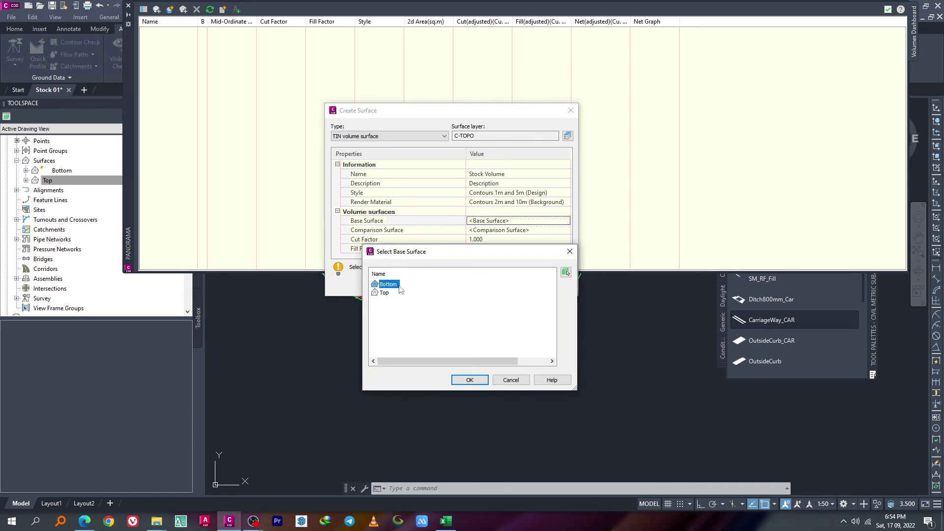
click(470, 380)
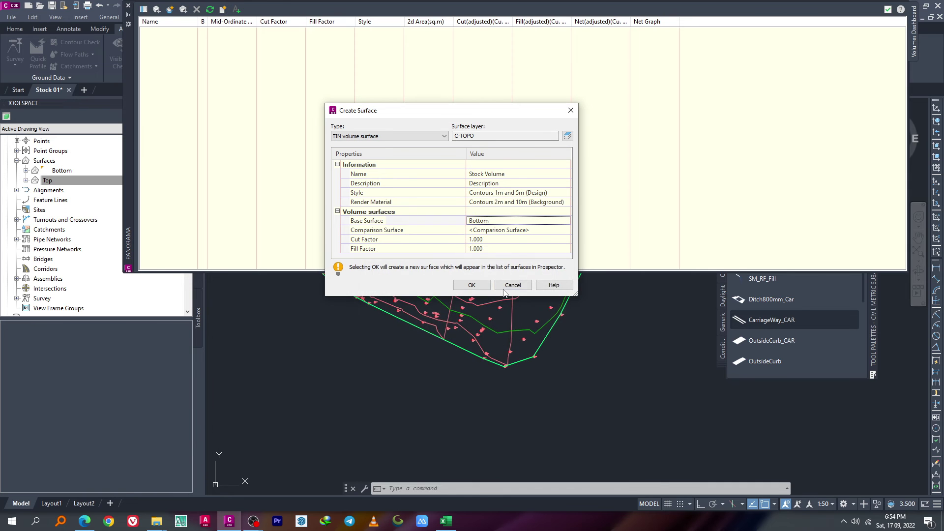
click(491, 230)
click(566, 230)
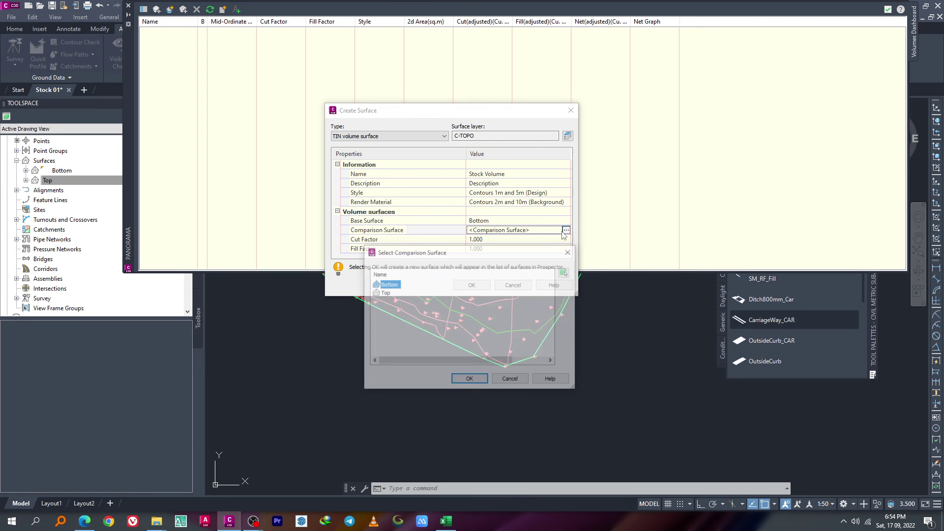
click(384, 293)
click(469, 381)
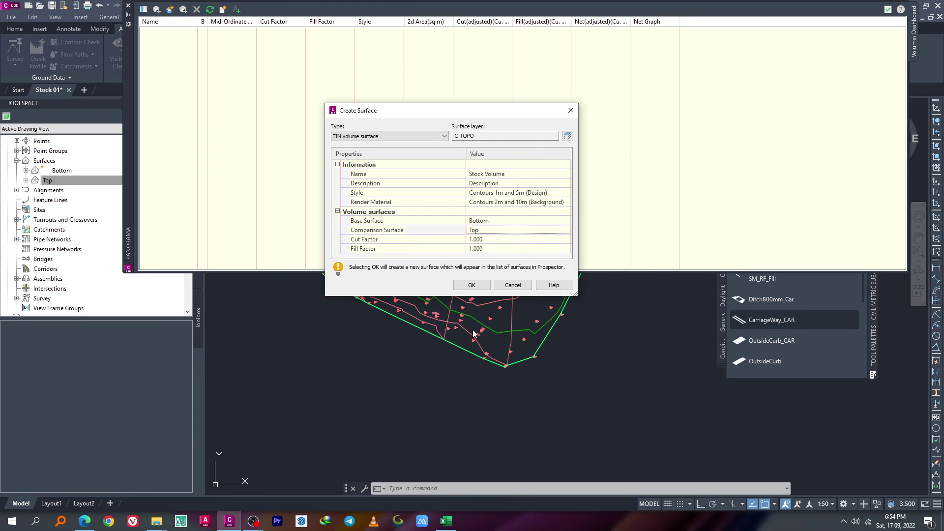
click(470, 286)
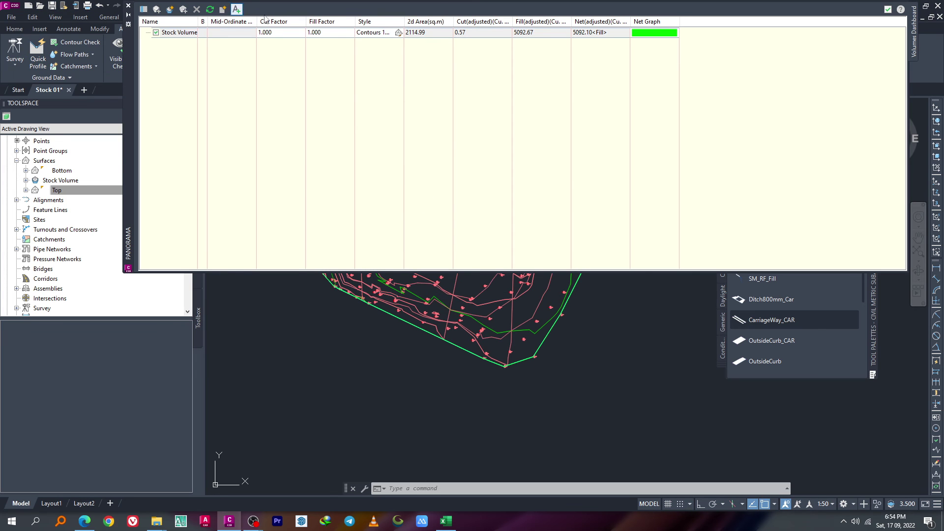
Insert a Stock Volume cut/fill summary table beside the stockpile, showing 5092.10 net fill
click(585, 34)
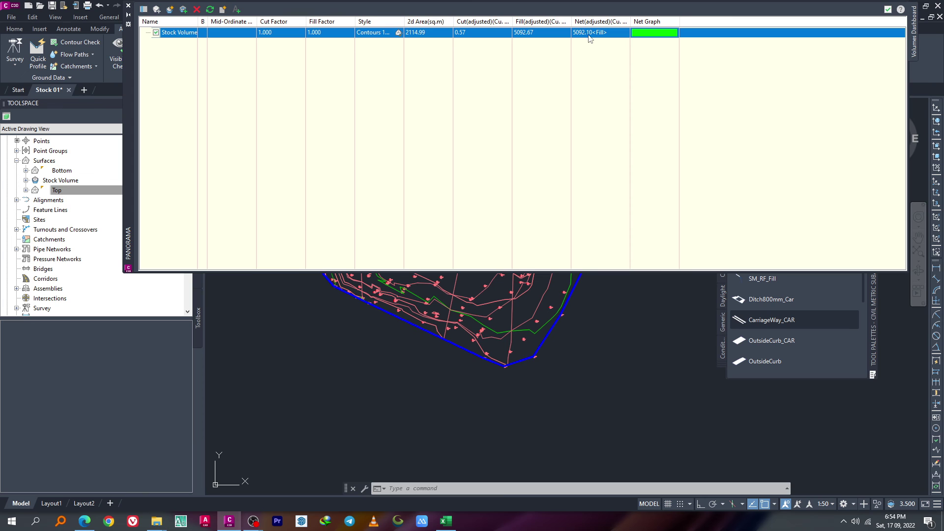
click(236, 9)
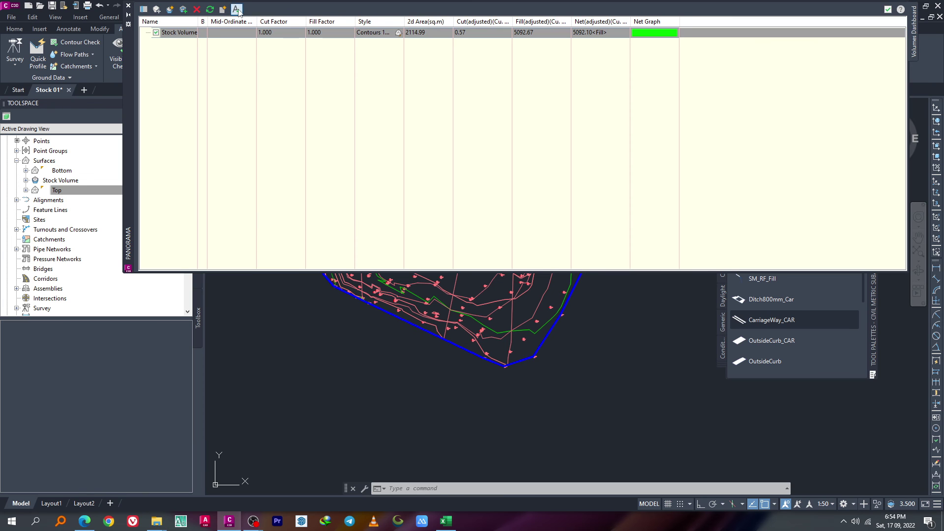
scroll(367, 326, down, 2)
scroll(367, 326, down, 2)
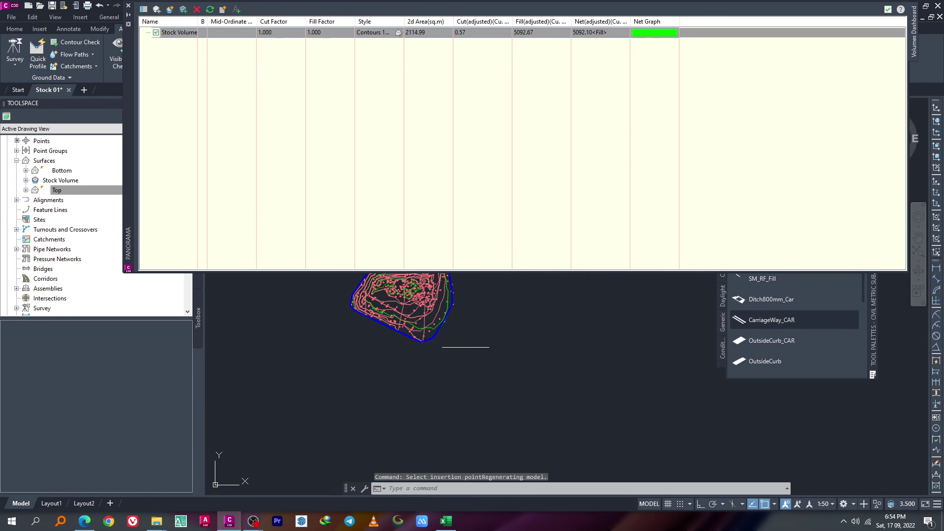
scroll(523, 288, up, 3)
click(522, 288)
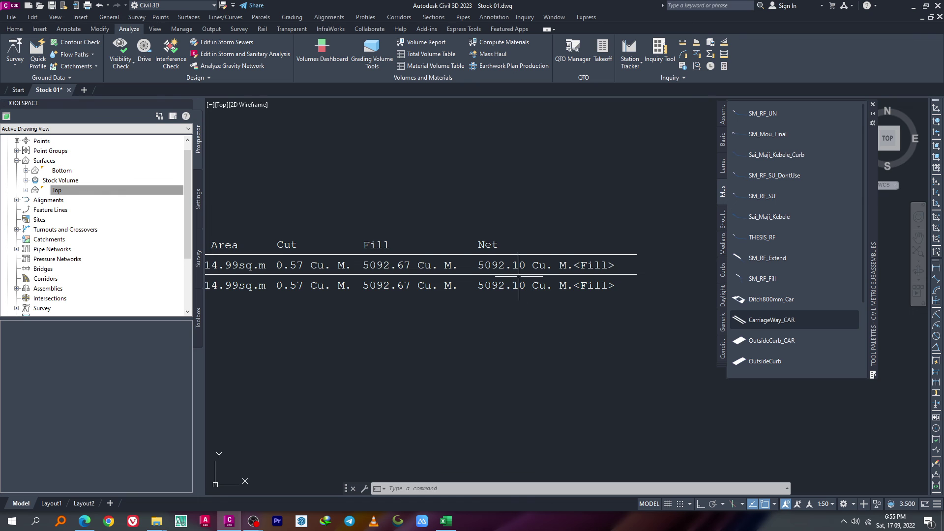
scroll(518, 277, down, 5)
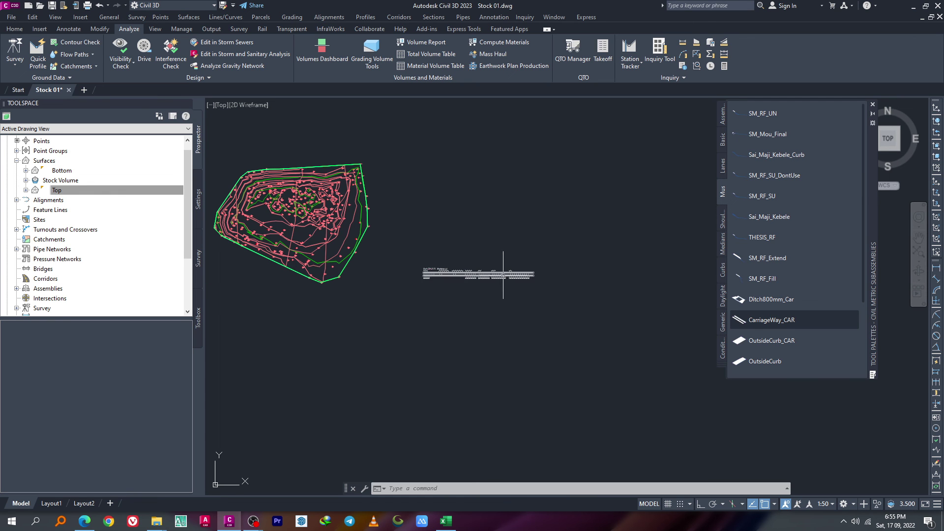